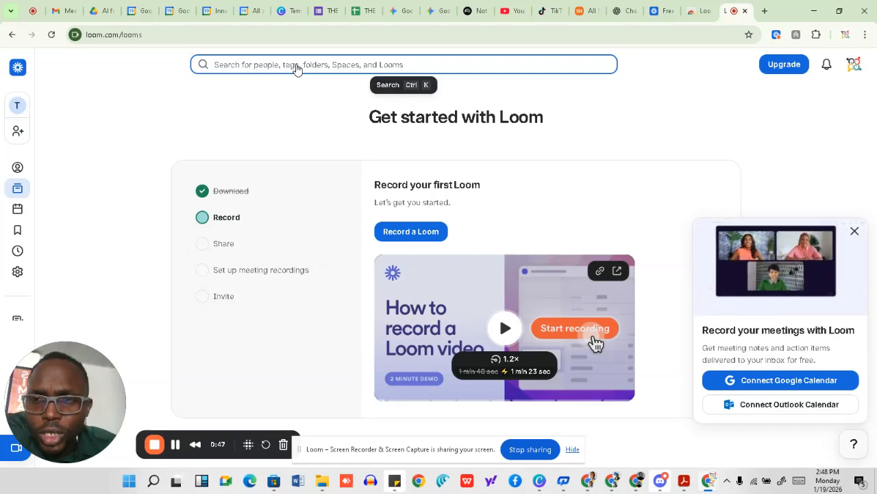
Preview the Inner Circle 30-Minute Call booking page and its contact form for the Thursday, January 22 7:00pm slot, without booking.
{"action": "left_click", "coordinate": [213, 7]}
{"action": "left_click", "coordinate": [248, 10]}
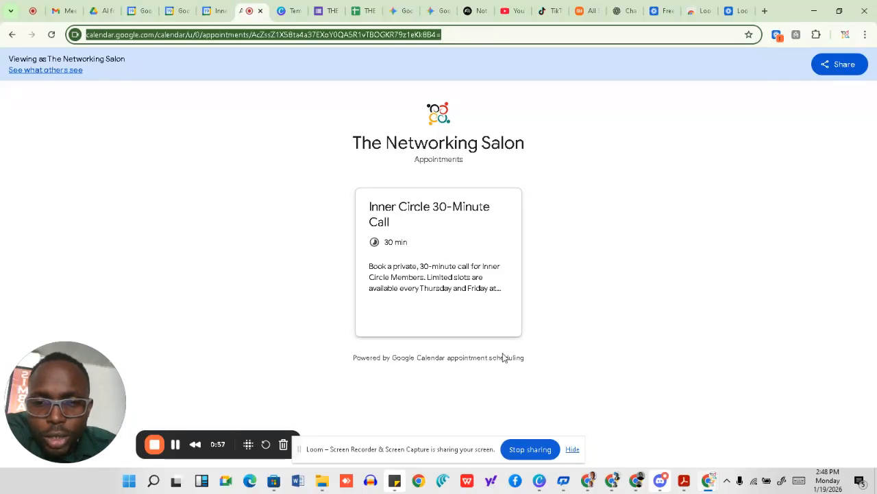
{"action": "left_click", "coordinate": [468, 299]}
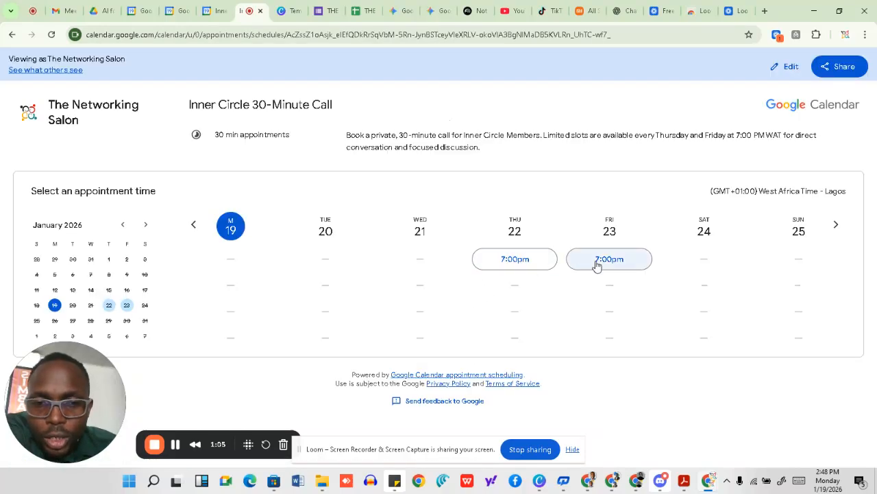
{"action": "left_click", "coordinate": [527, 268]}
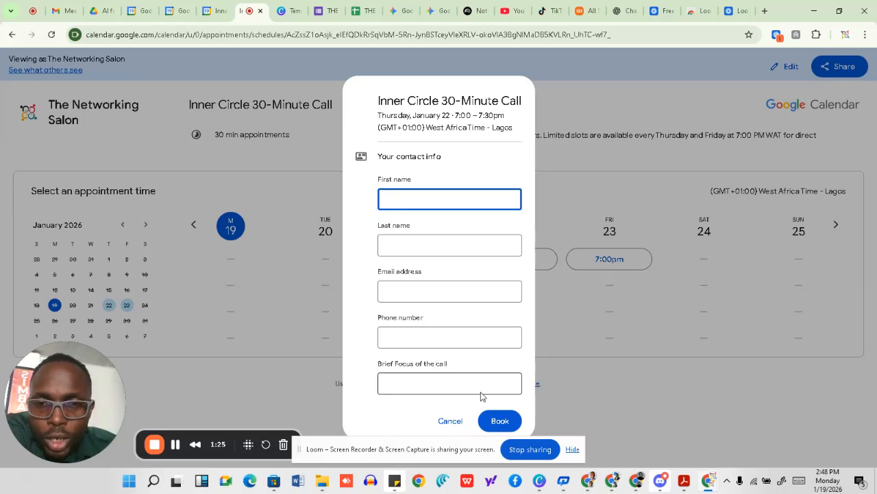
{"action": "left_click", "coordinate": [450, 421]}
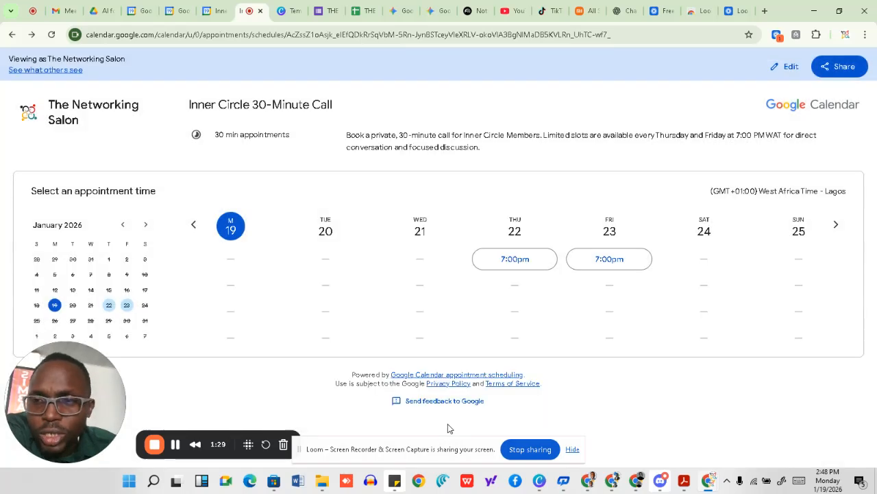
Return to the January 2026 month calendar and start a new booking page for appointments.
{"action": "left_click", "coordinate": [216, 10]}
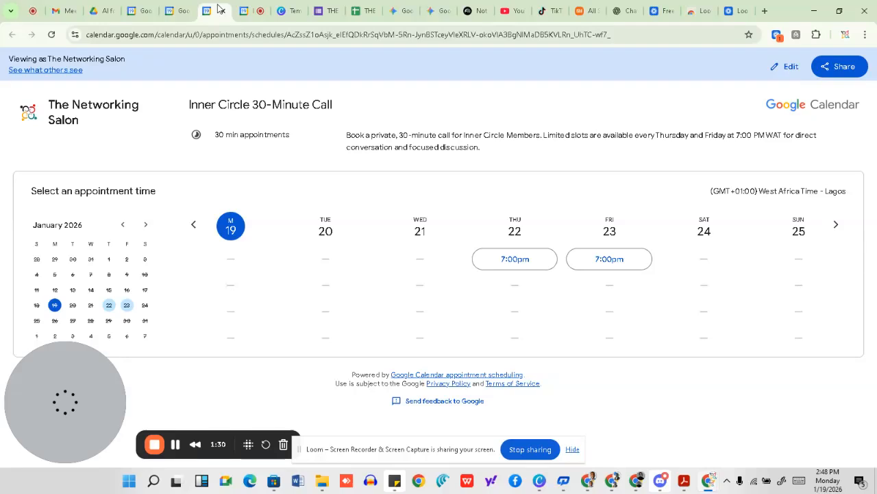
{"action": "left_click", "coordinate": [180, 10]}
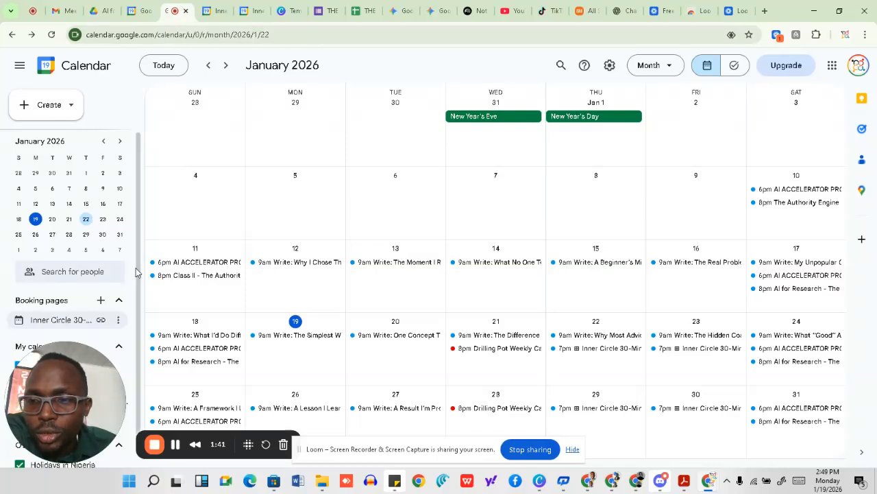
{"action": "scroll", "coordinate": [136, 336], "scroll_direction": "down", "scroll_amount": 1}
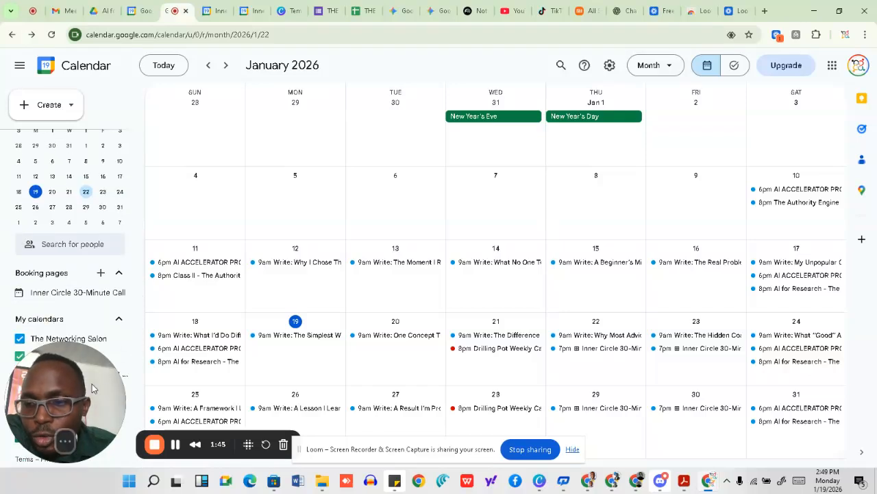
{"action": "left_click_drag", "start_coordinate": [92, 388], "coordinate": [468, 325]}
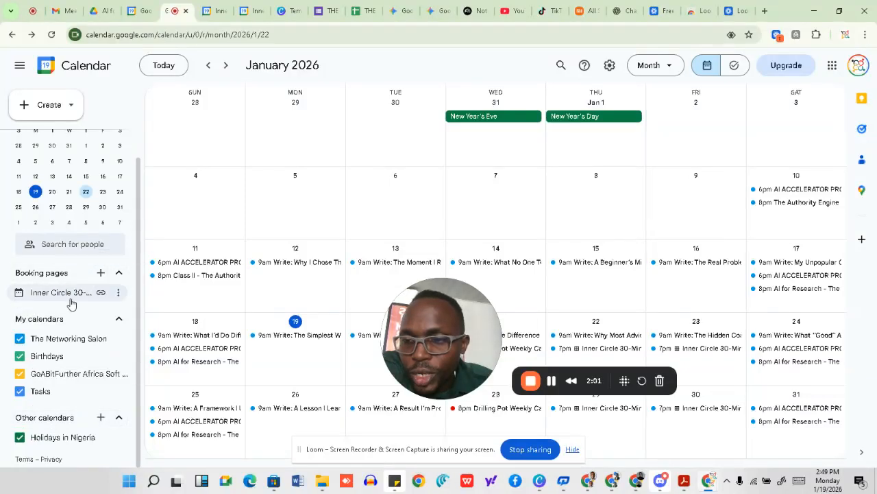
{"action": "left_click", "coordinate": [100, 274]}
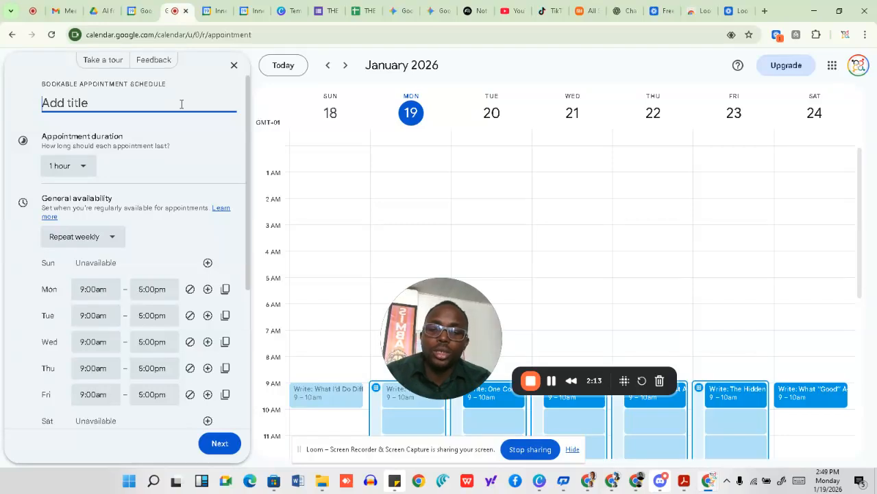
Title the appointment schedule "Mentorship Call with" followed by the host's first name.
{"action": "type", "text": "Mentorshp"}
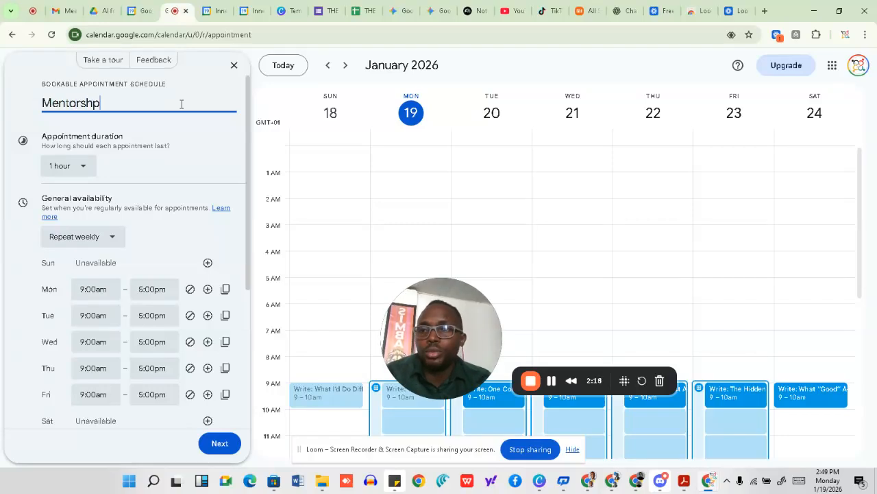
{"action": "key", "text": "BackSpace"}
{"action": "type", "text": "ip Call"}
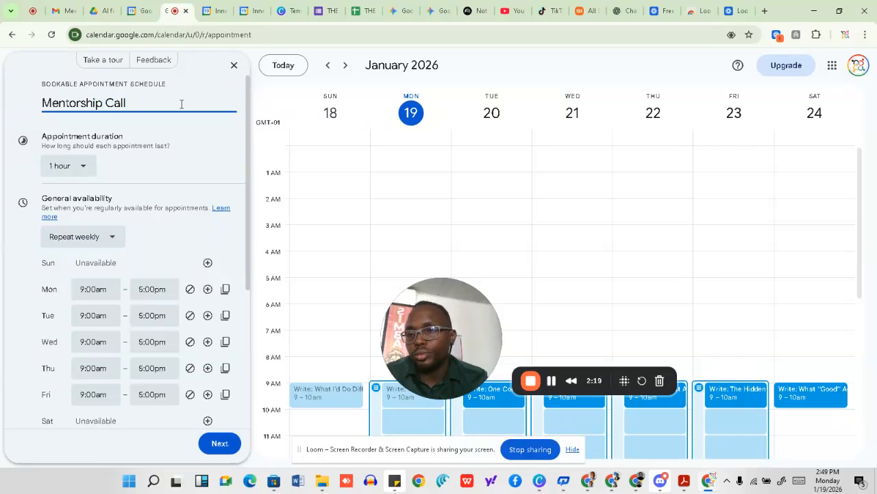
{"action": "type", "text": " with Andre"}
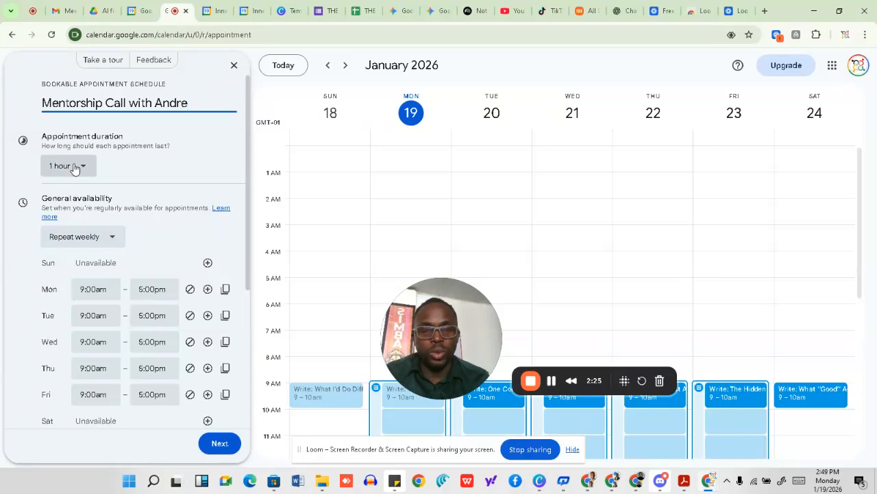
Set the appointment duration to 1 hour and the general availability to repeat weekly.
{"action": "left_click", "coordinate": [73, 168]}
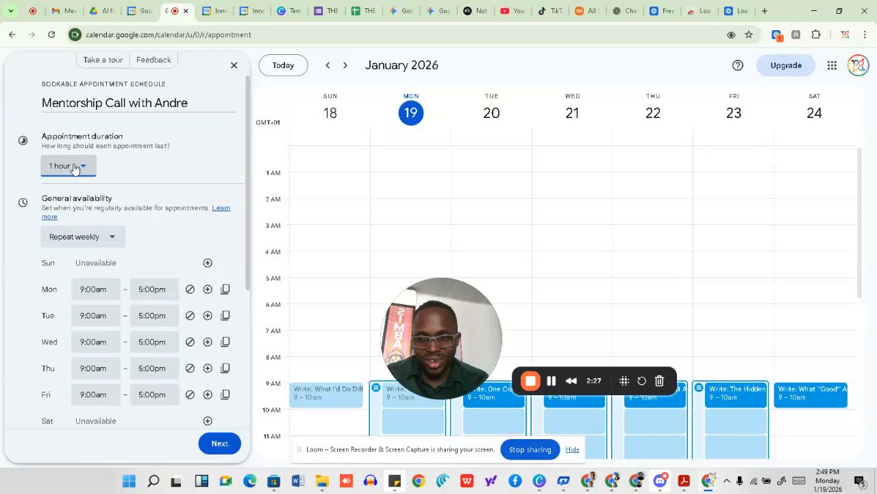
{"action": "left_click", "coordinate": [70, 216]}
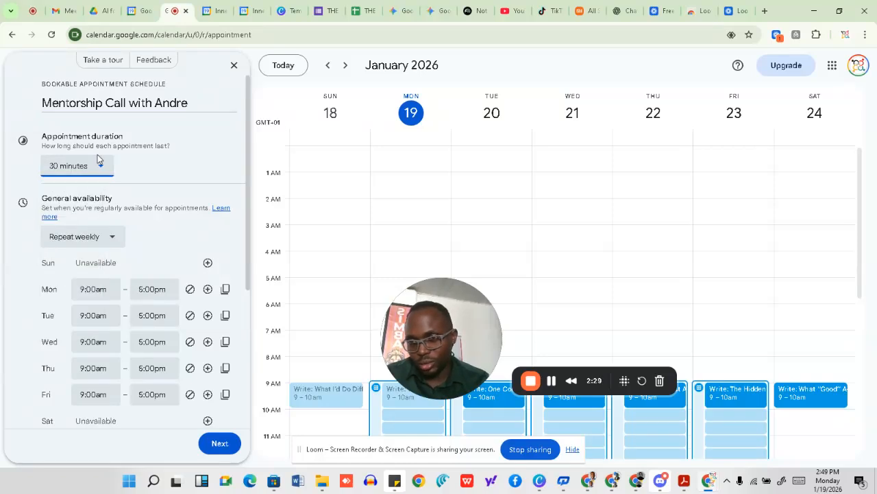
{"action": "left_click", "coordinate": [99, 165]}
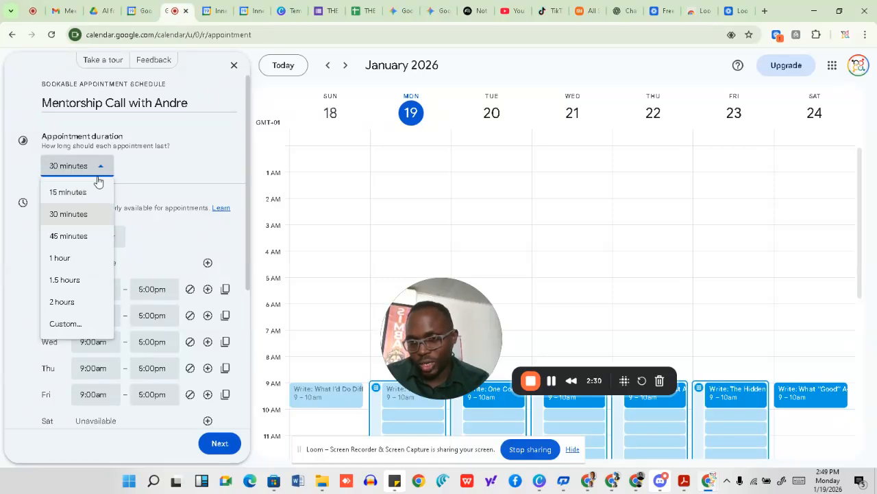
{"action": "left_click", "coordinate": [71, 259]}
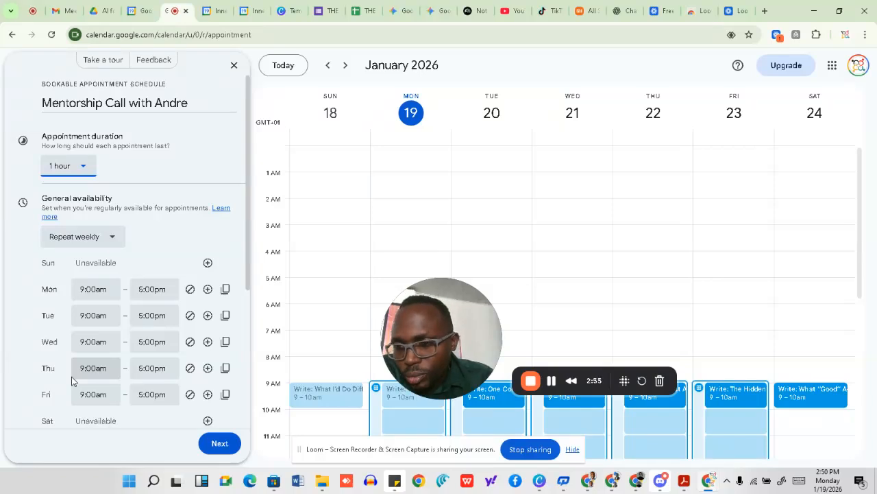
{"action": "left_click", "coordinate": [111, 241]}
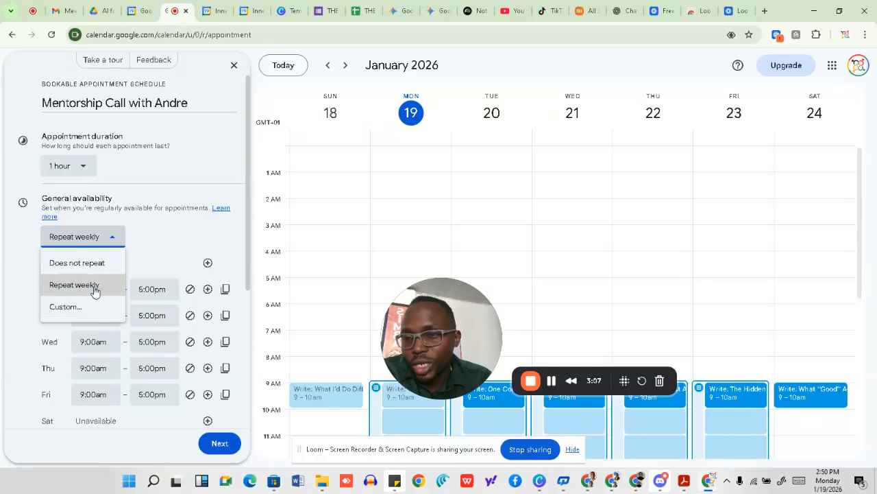
{"action": "left_click", "coordinate": [95, 291]}
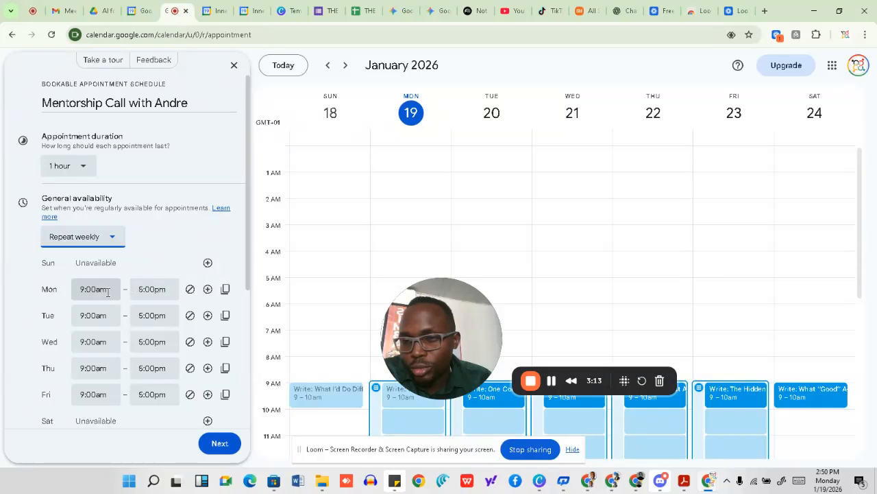
Make Monday through Thursday unavailable and add Saturday as an available day.
{"action": "left_click", "coordinate": [190, 290]}
{"action": "left_click", "coordinate": [190, 315]}
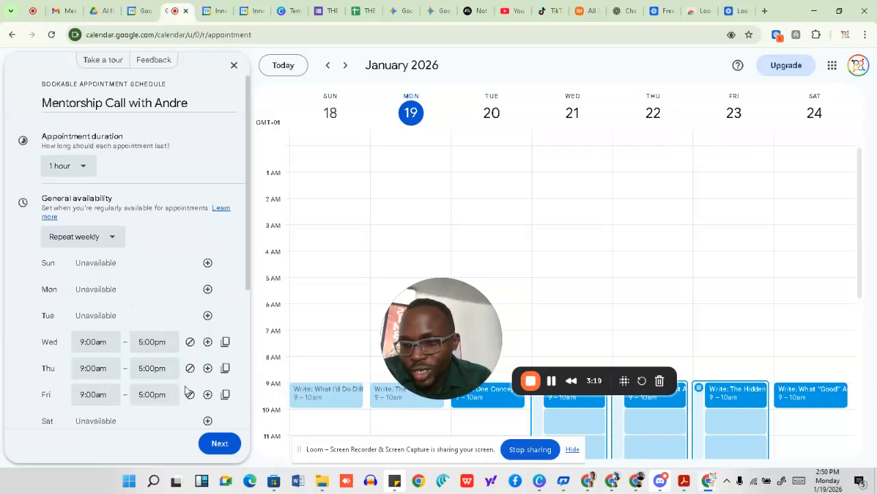
{"action": "left_click", "coordinate": [208, 420]}
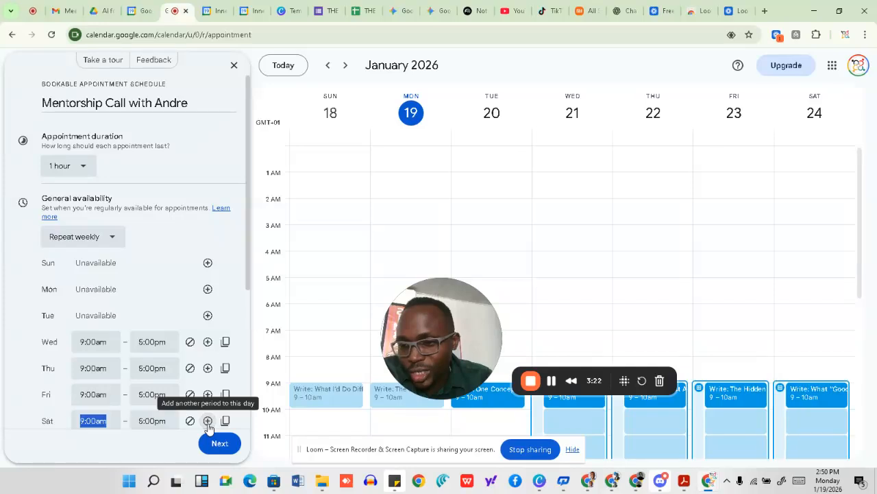
{"action": "left_click", "coordinate": [190, 341]}
{"action": "left_click", "coordinate": [189, 368]}
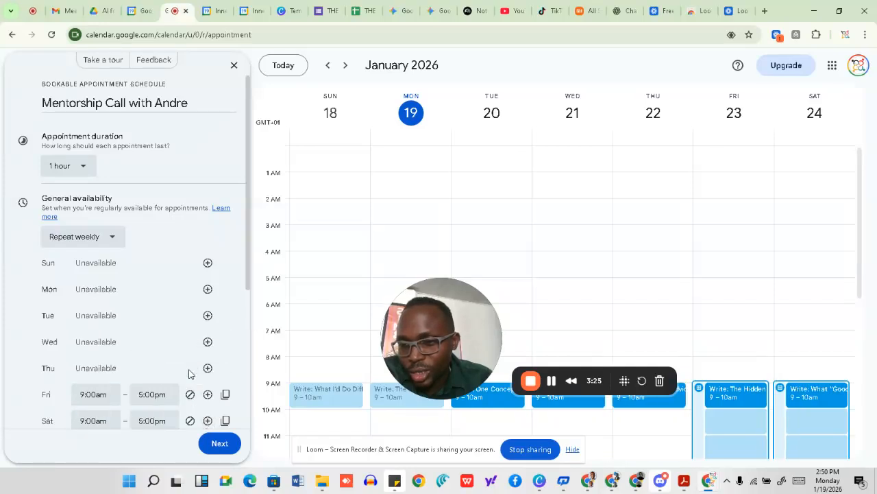
Set Friday's availability to run from 8:00pm to 9:00pm.
{"action": "left_click_drag", "start_coordinate": [248, 264], "coordinate": [254, 345]}
{"action": "left_click", "coordinate": [102, 268]}
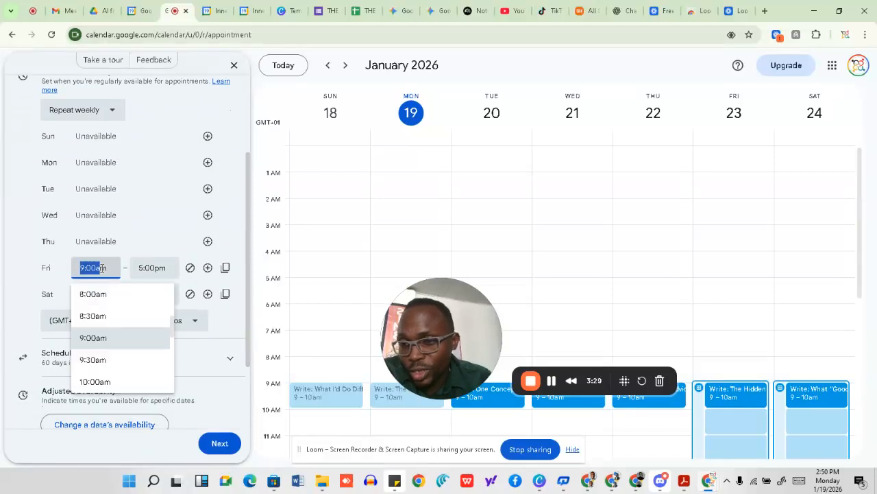
{"action": "left_click", "coordinate": [107, 270]}
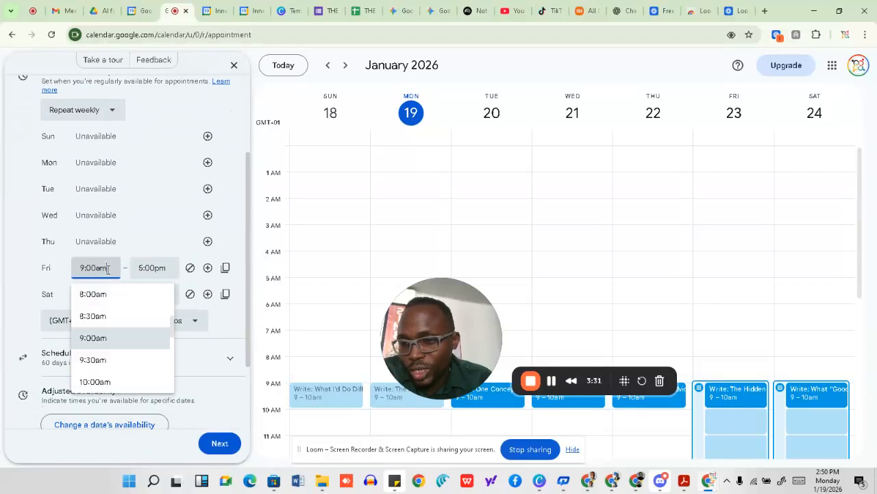
{"action": "left_click_drag", "start_coordinate": [172, 327], "coordinate": [174, 370]}
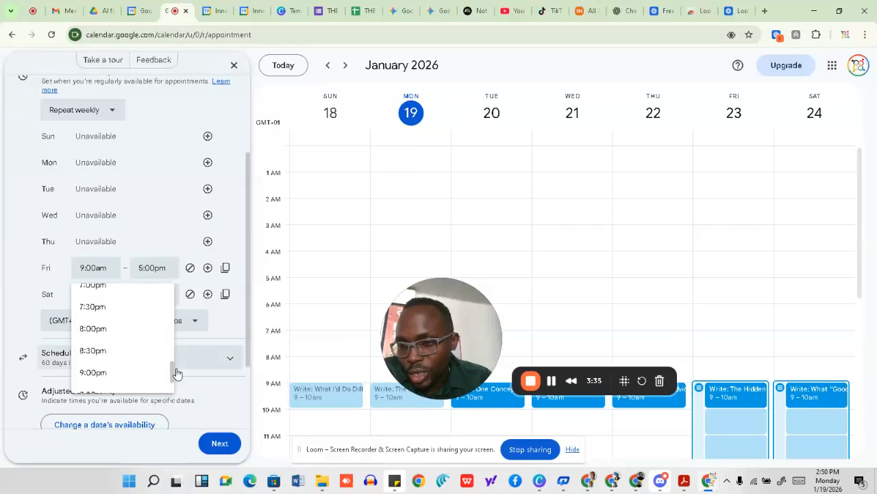
{"action": "left_click", "coordinate": [166, 269]}
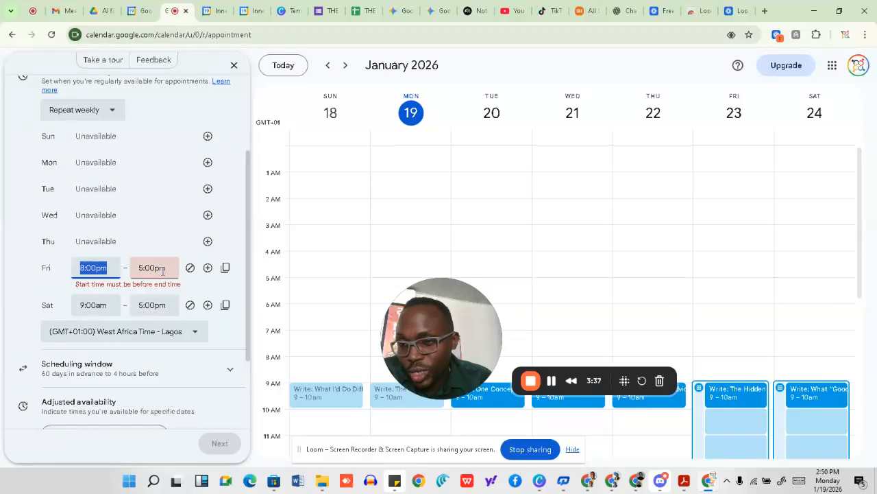
{"action": "left_click", "coordinate": [165, 268]}
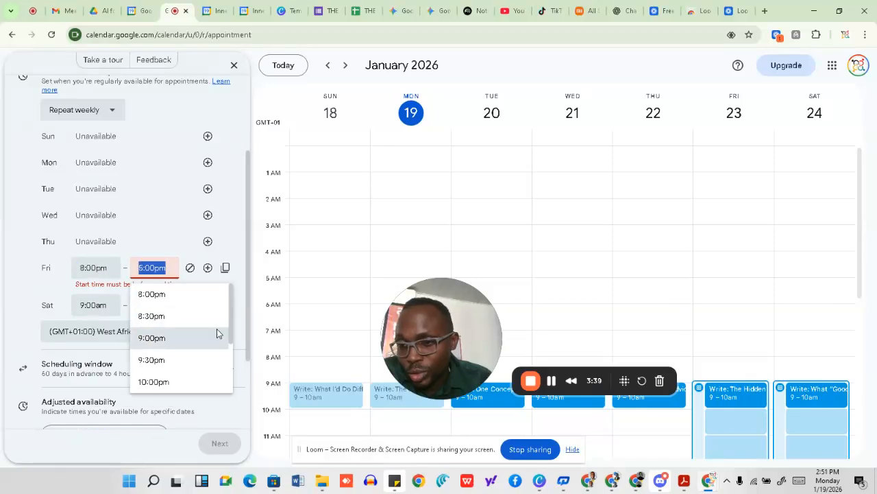
{"action": "left_click", "coordinate": [190, 338]}
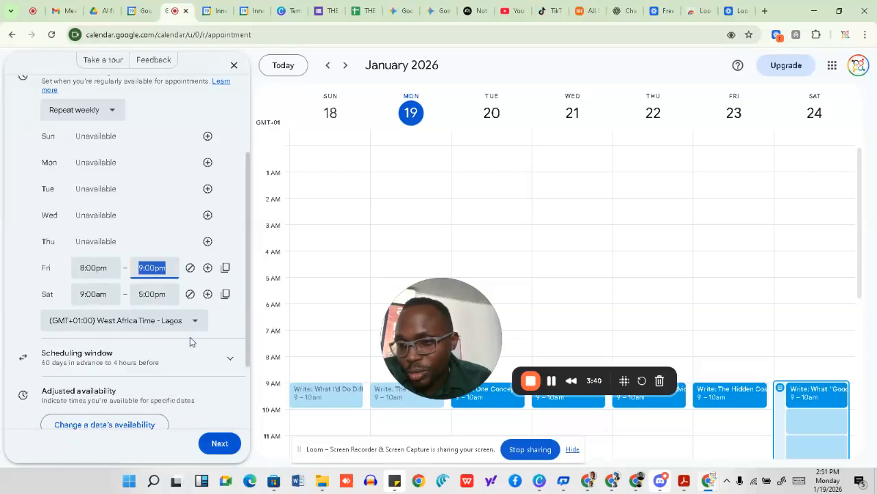
Set Saturday's availability to end at 10:00am, keeping the 9:00am start.
{"action": "left_click", "coordinate": [96, 289]}
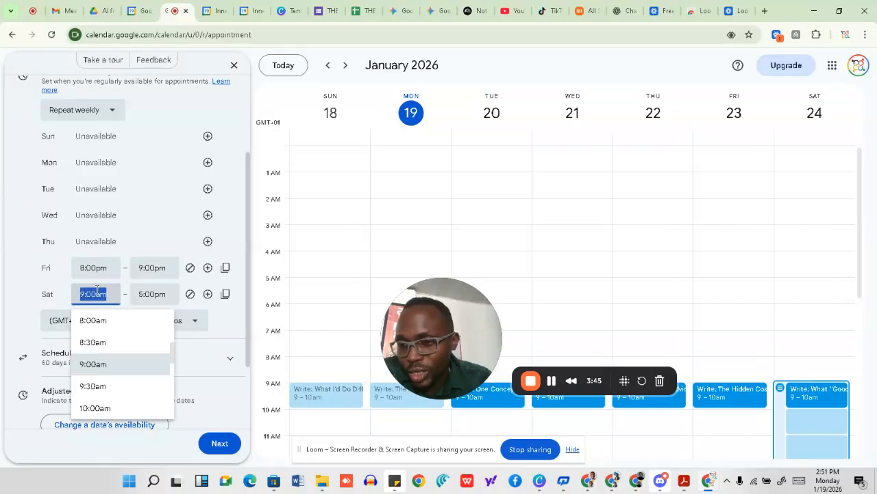
{"action": "left_click", "coordinate": [142, 295]}
{"action": "left_click", "coordinate": [142, 295]}
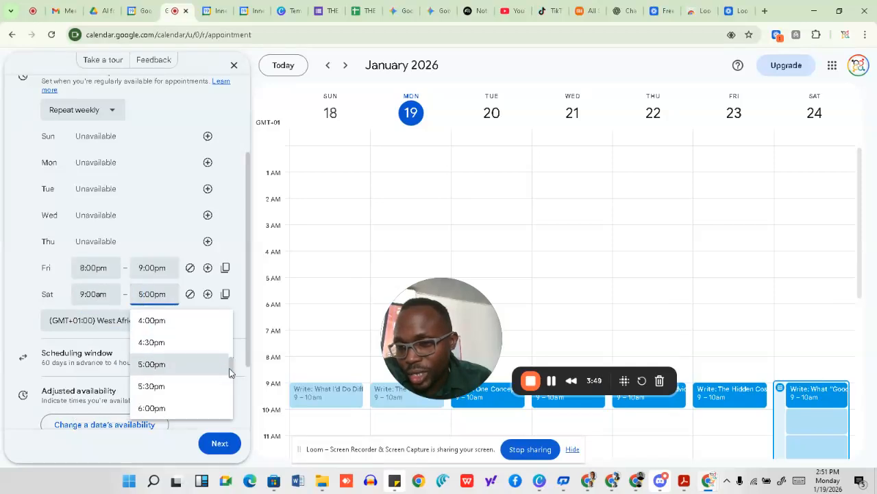
{"action": "left_click_drag", "start_coordinate": [230, 368], "coordinate": [227, 326]}
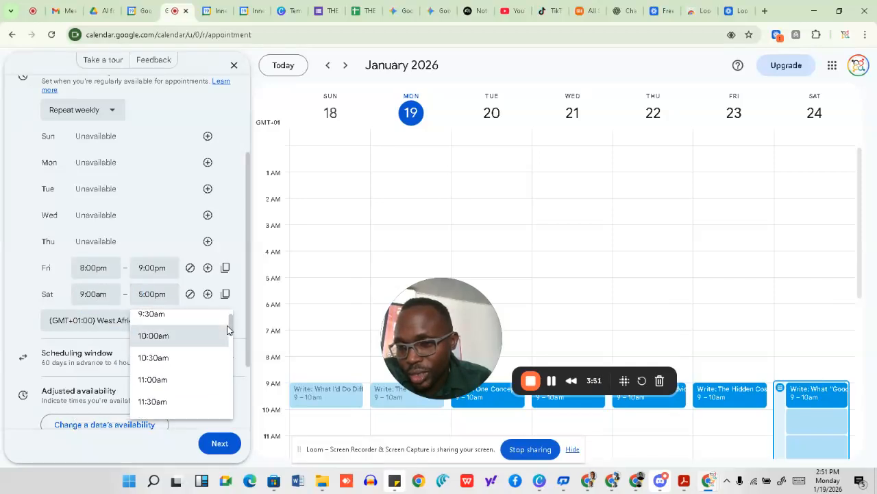
{"action": "left_click", "coordinate": [184, 340]}
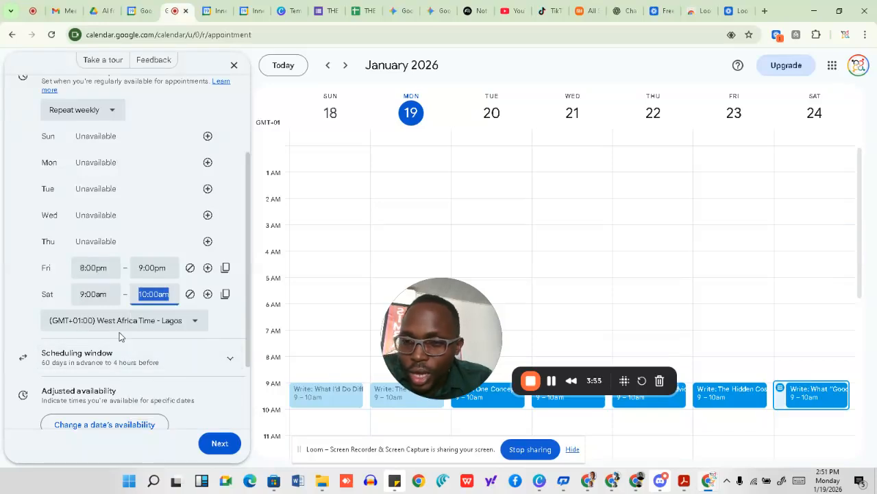
{"action": "left_click", "coordinate": [221, 323]}
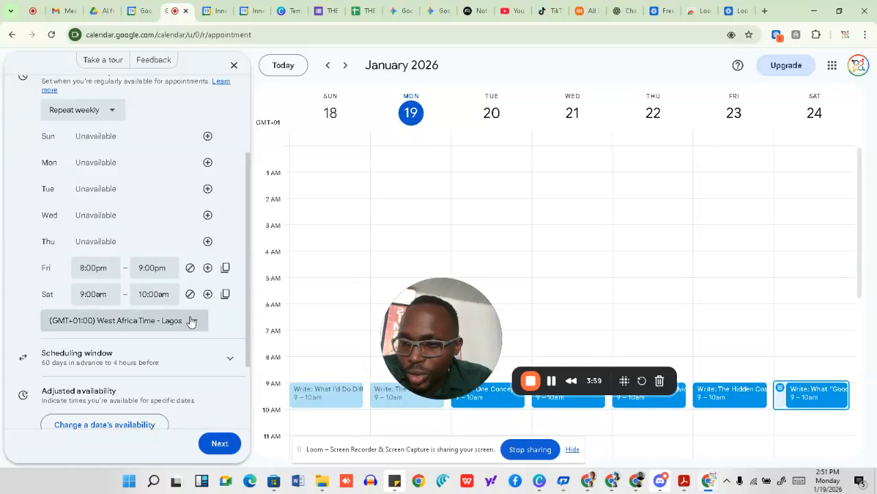
Review the schedule's time zone options and the settings below the general availability.
{"action": "left_click", "coordinate": [199, 321]}
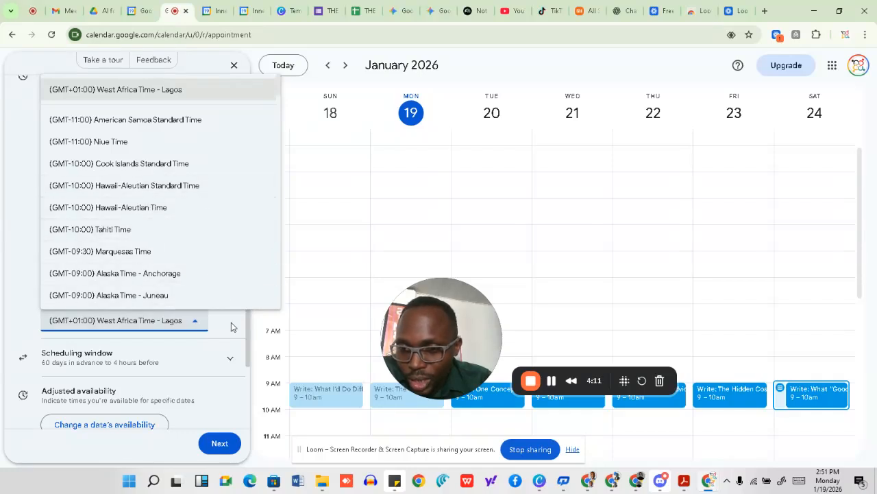
{"action": "left_click", "coordinate": [231, 322]}
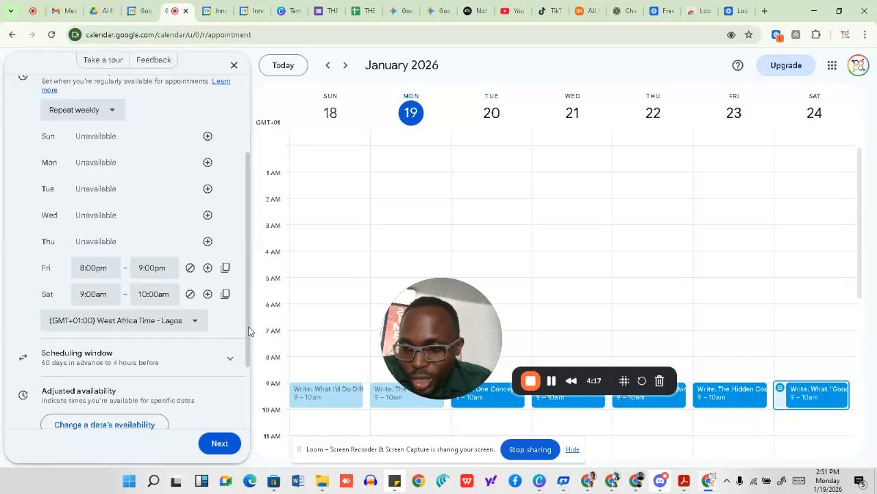
{"action": "left_click_drag", "start_coordinate": [249, 331], "coordinate": [249, 414]}
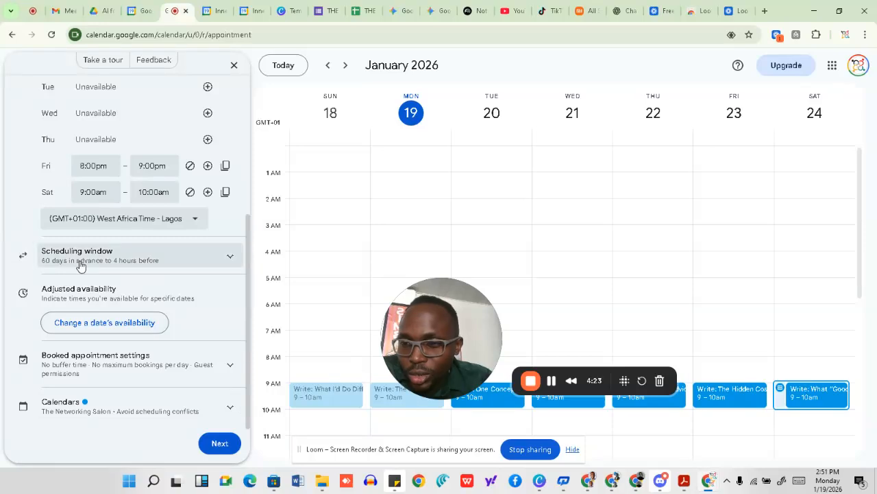
Set the scheduling window's maximum time in advance that an appointment can be booked to 14 days.
{"action": "left_click", "coordinate": [232, 257]}
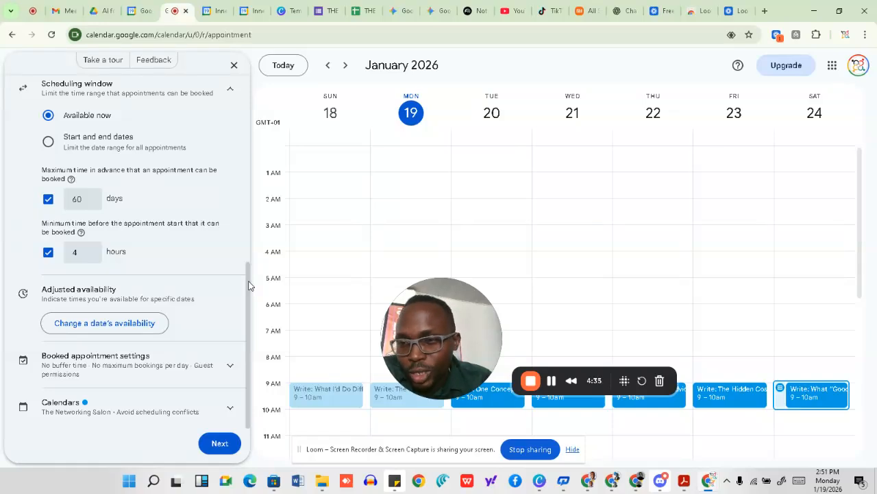
{"action": "left_click", "coordinate": [82, 199]}
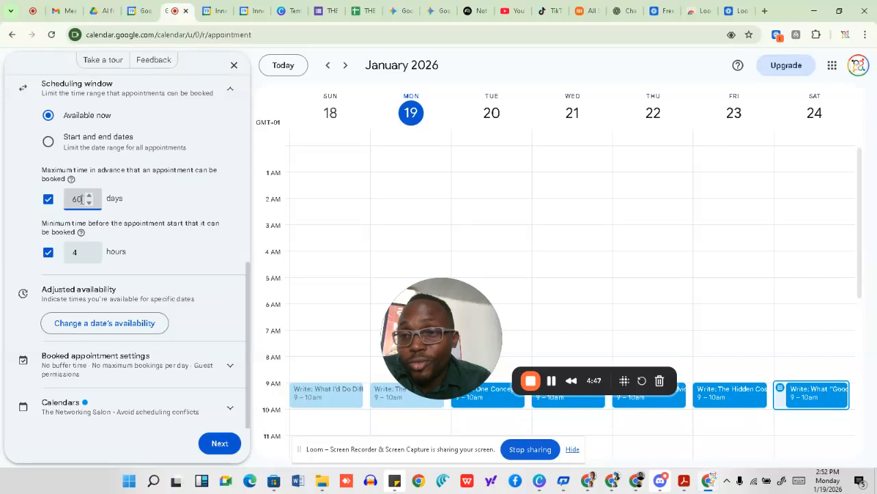
{"action": "left_click_drag", "start_coordinate": [82, 199], "coordinate": [56, 200]}
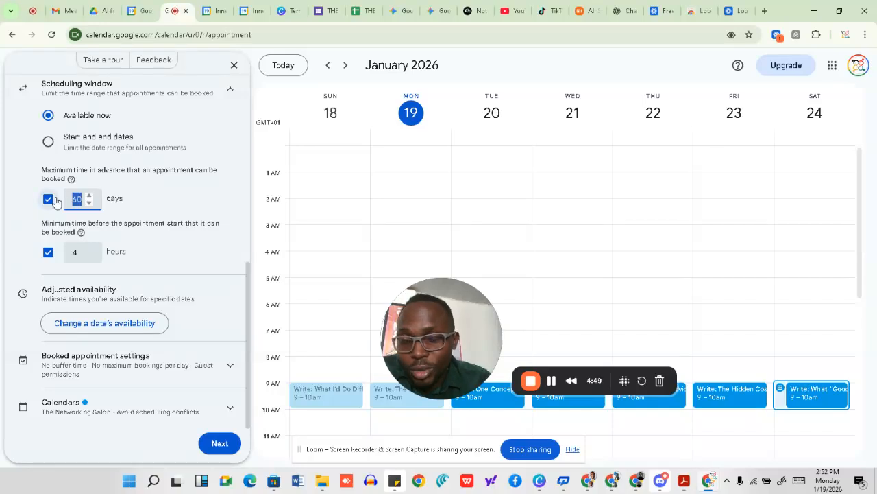
{"action": "type", "text": "14"}
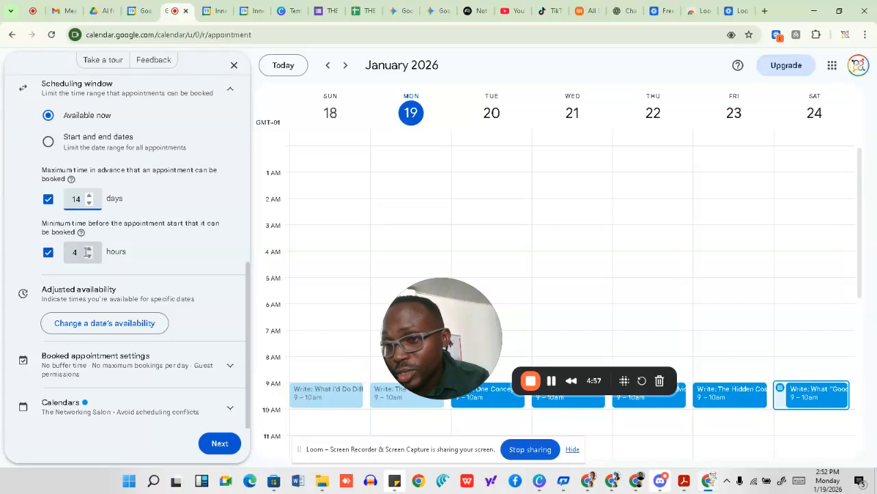
Set the minimum time before the appointment start that it can be booked to 48 hours.
{"action": "left_click_drag", "start_coordinate": [79, 253], "coordinate": [68, 255]}
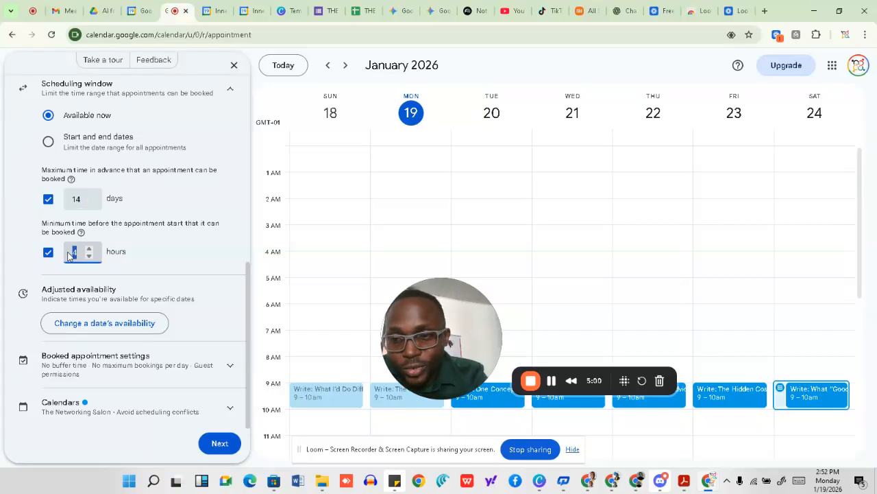
{"action": "type", "text": "24"}
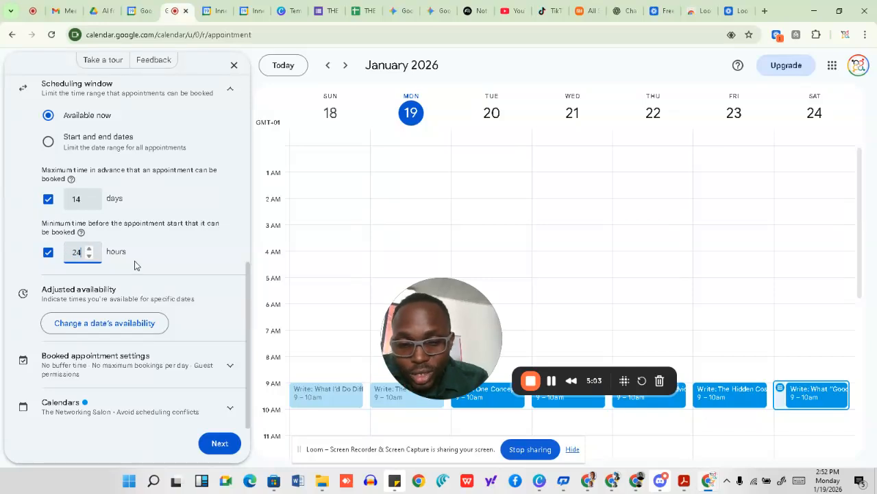
{"action": "key", "text": "BackSpace"}
{"action": "key", "text": "BackSpace"}
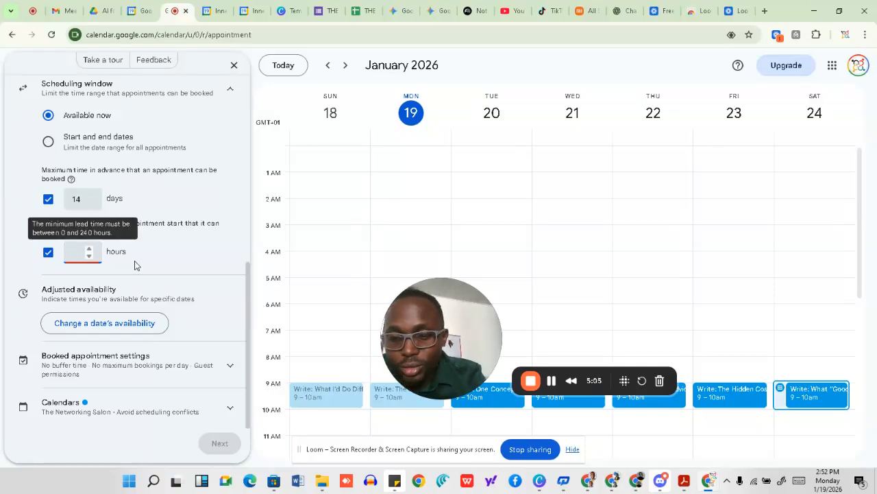
{"action": "type", "text": "48"}
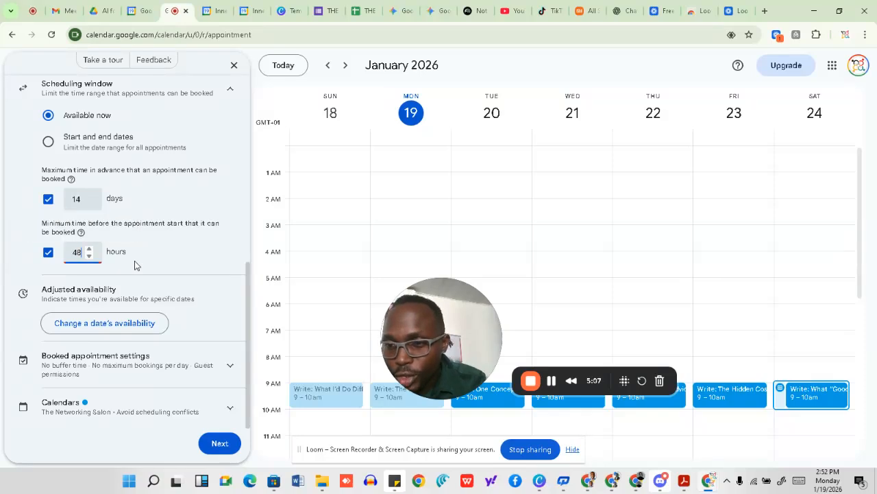
{"action": "left_click", "coordinate": [248, 306]}
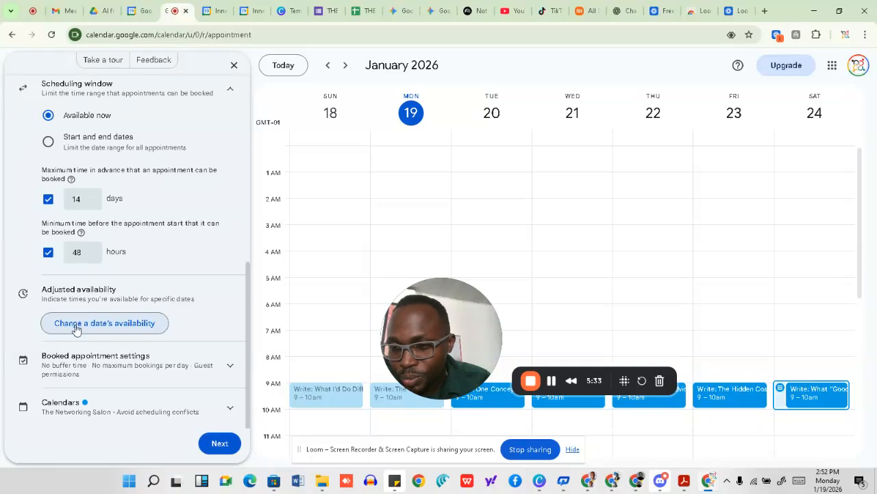
Check the date picker for changing a specific date's availability, and expand the booked appointment settings.
{"action": "left_click", "coordinate": [135, 325]}
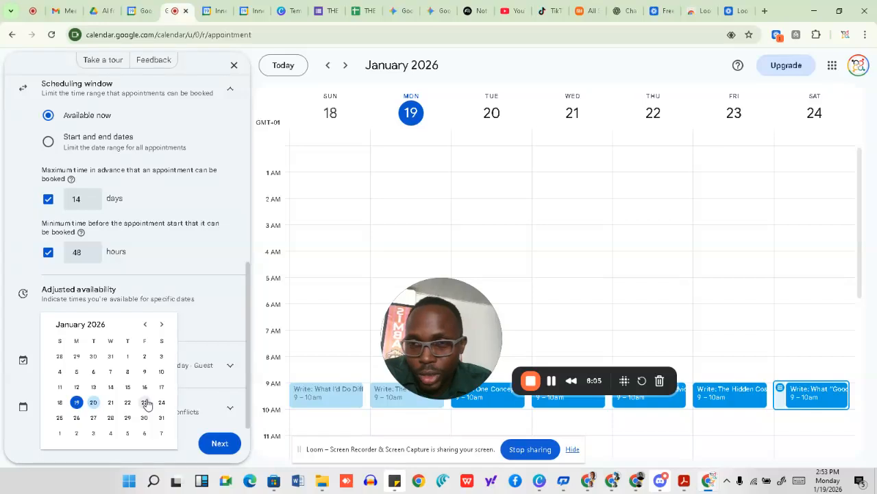
{"action": "left_click", "coordinate": [230, 317]}
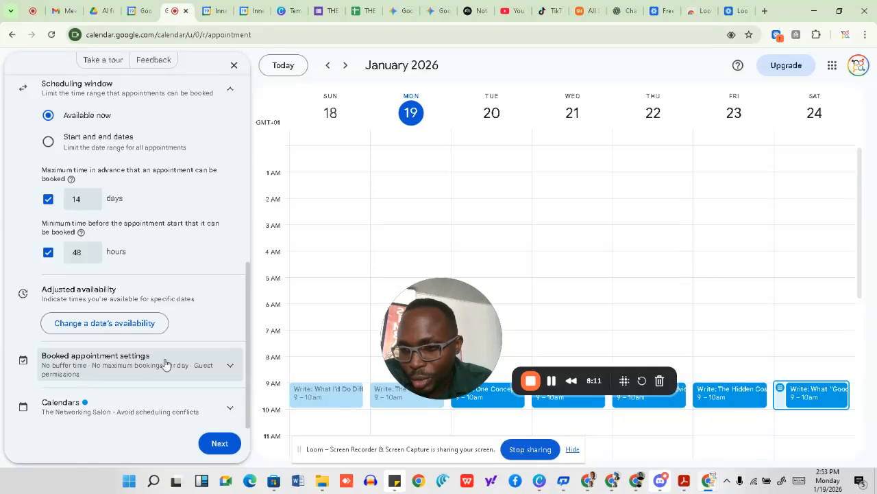
{"action": "left_click", "coordinate": [231, 368]}
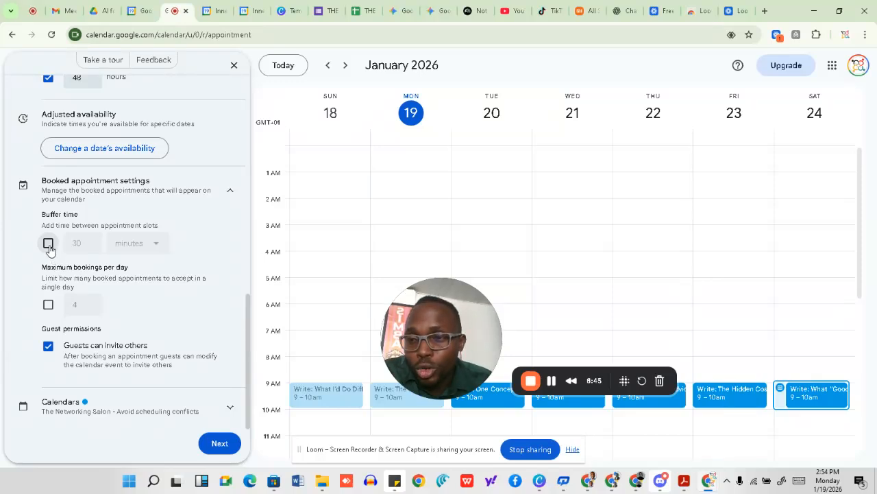
{"action": "left_click", "coordinate": [47, 243]}
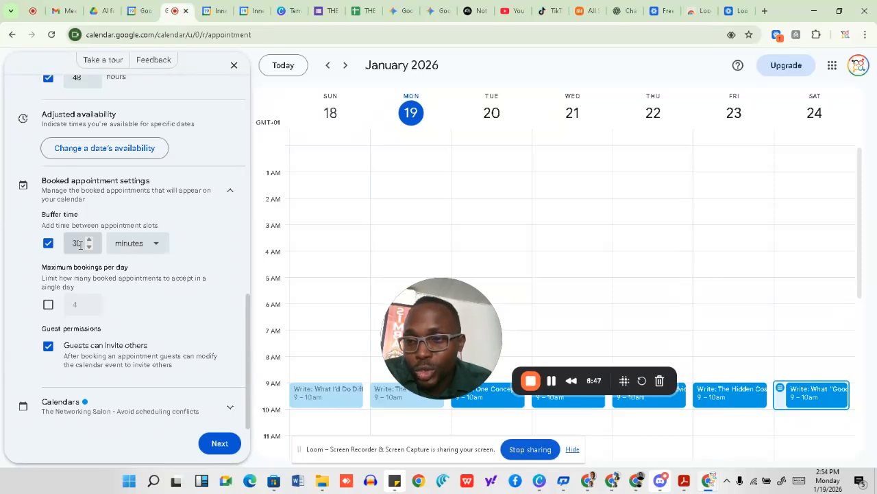
{"action": "left_click", "coordinate": [81, 245]}
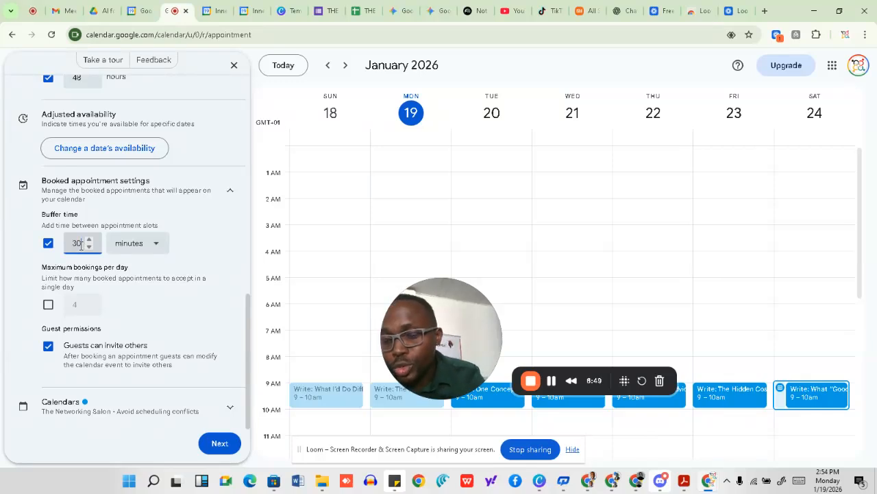
{"action": "double_click", "coordinate": [80, 244]}
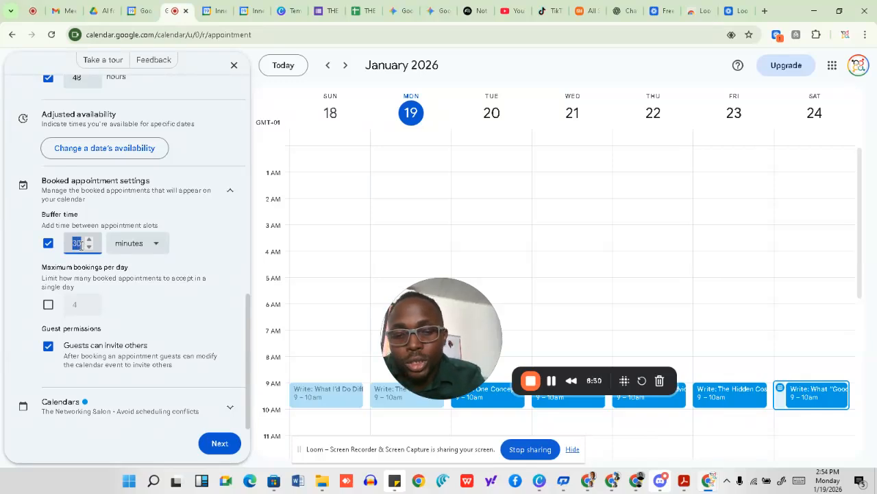
{"action": "type", "text": "60"}
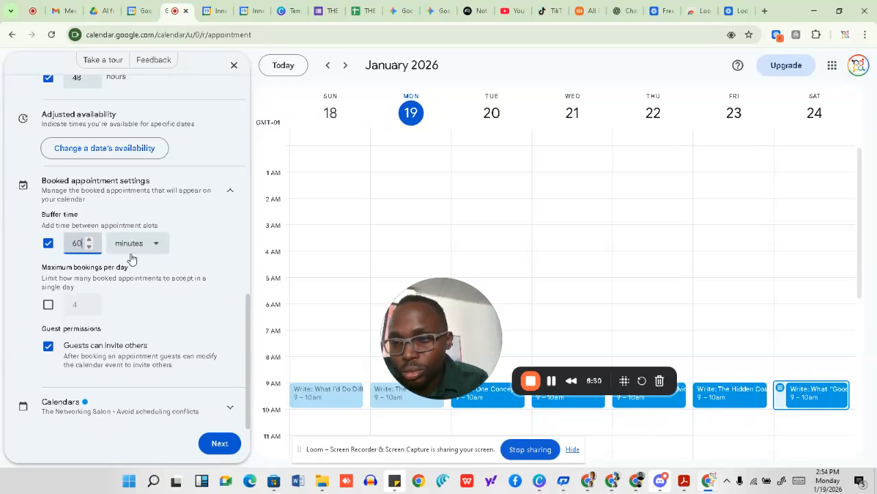
{"action": "double_click", "coordinate": [77, 243]}
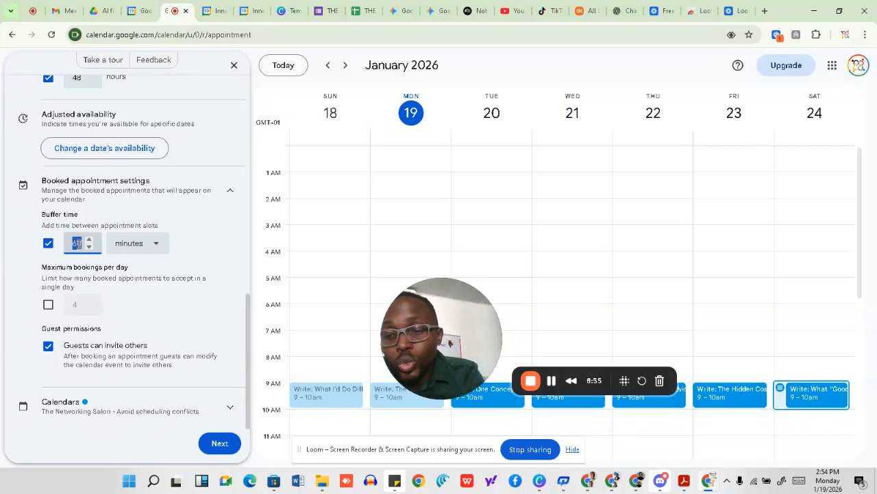
{"action": "type", "text": "120"}
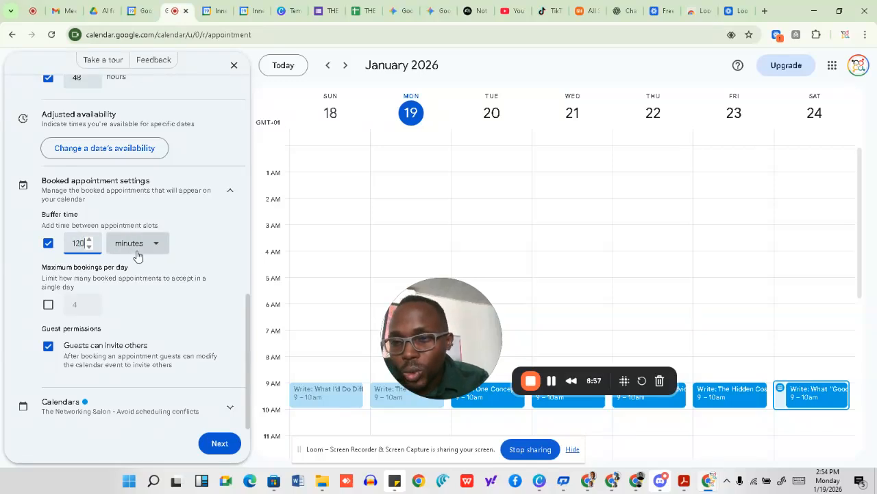
{"action": "left_click", "coordinate": [202, 245]}
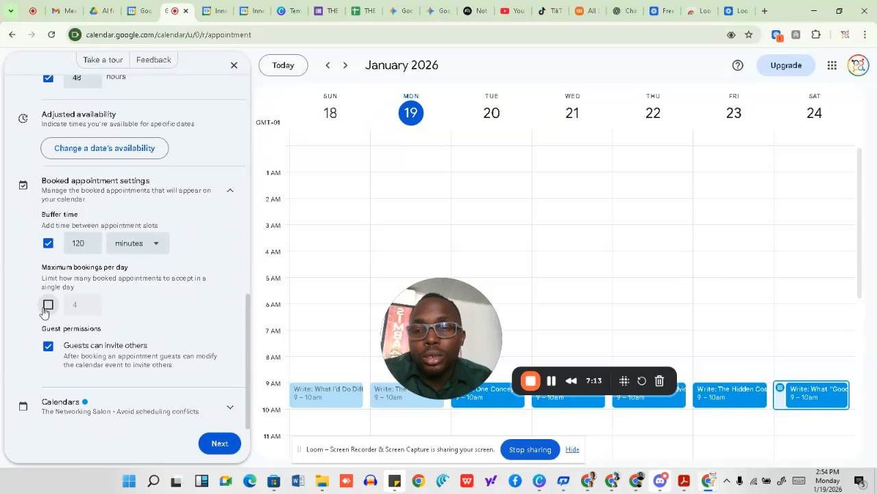
{"action": "left_click", "coordinate": [47, 244]}
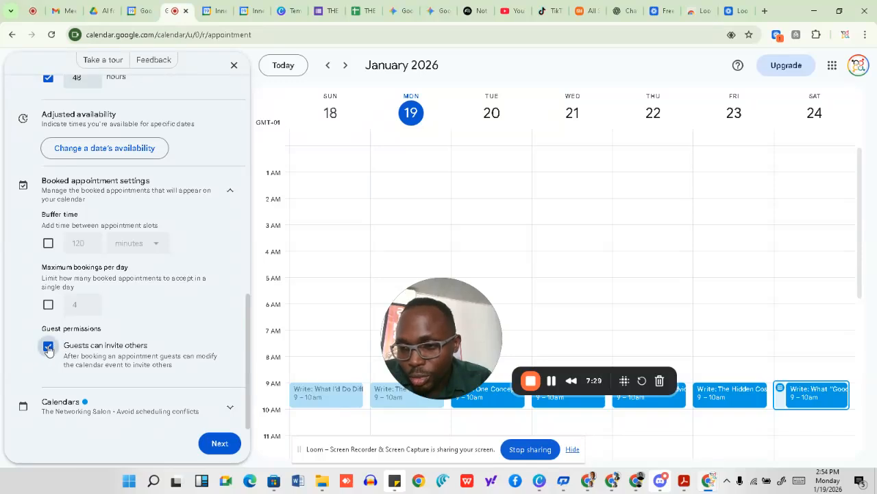
Remove the guests' permission to invite others, and review which calendars are checked for availability.
{"action": "left_click", "coordinate": [120, 345]}
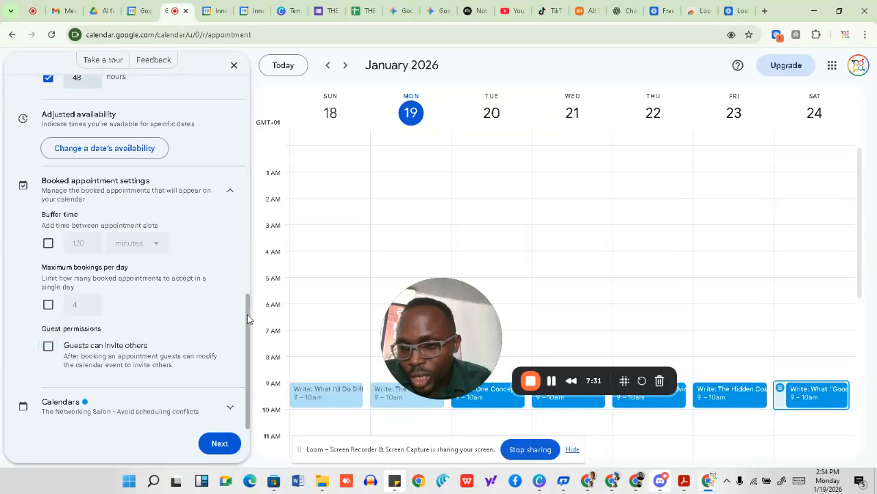
{"action": "left_click", "coordinate": [230, 409]}
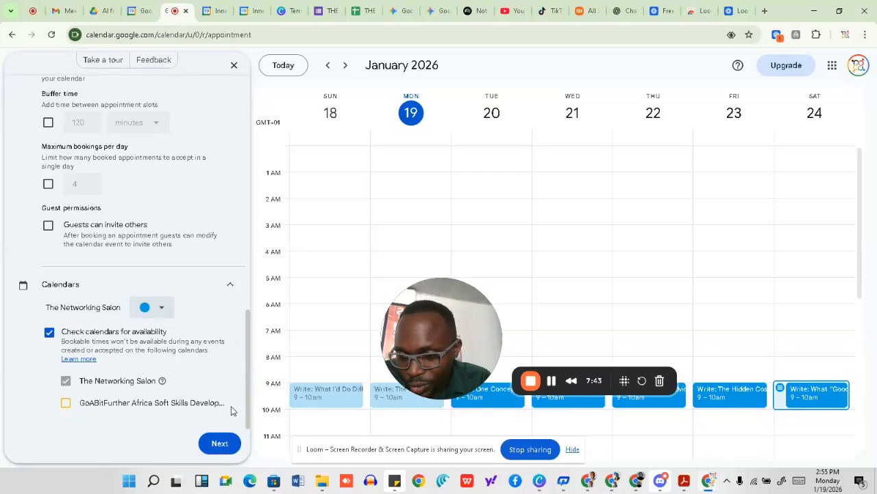
{"action": "mouse_move", "coordinate": [162, 381]}
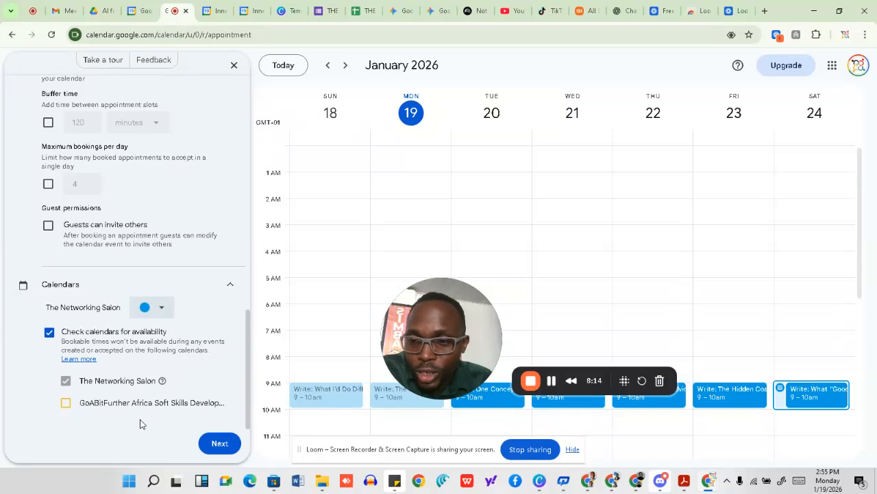
{"action": "left_click", "coordinate": [230, 289]}
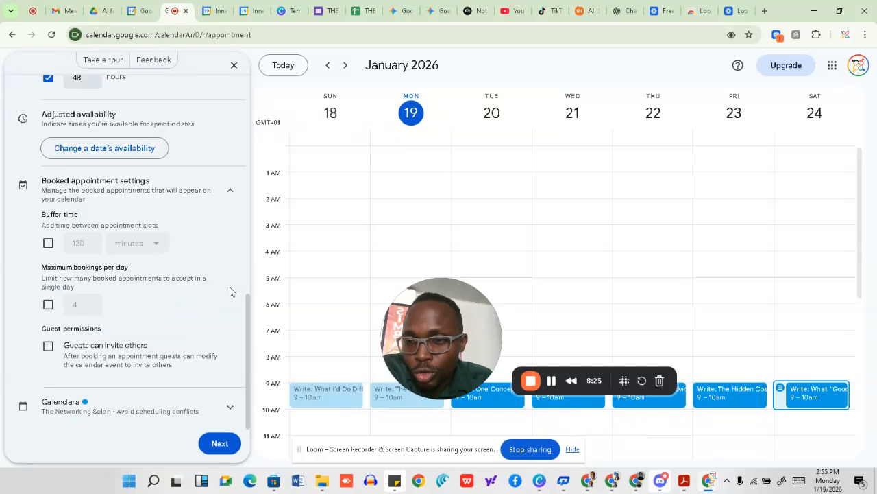
Continue to the booking page details, check the displayed photo and name, and set the meeting location to Google Meet video conferencing.
{"action": "left_click", "coordinate": [220, 444]}
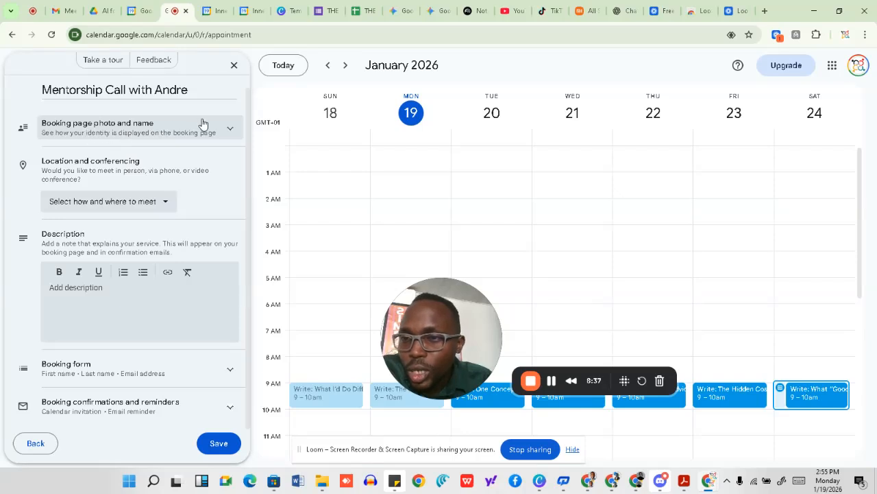
{"action": "left_click", "coordinate": [231, 131]}
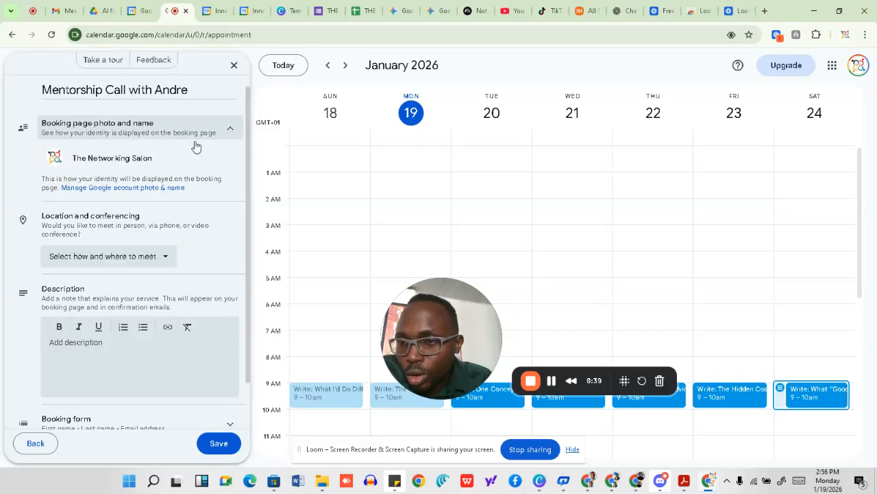
{"action": "left_click", "coordinate": [129, 257]}
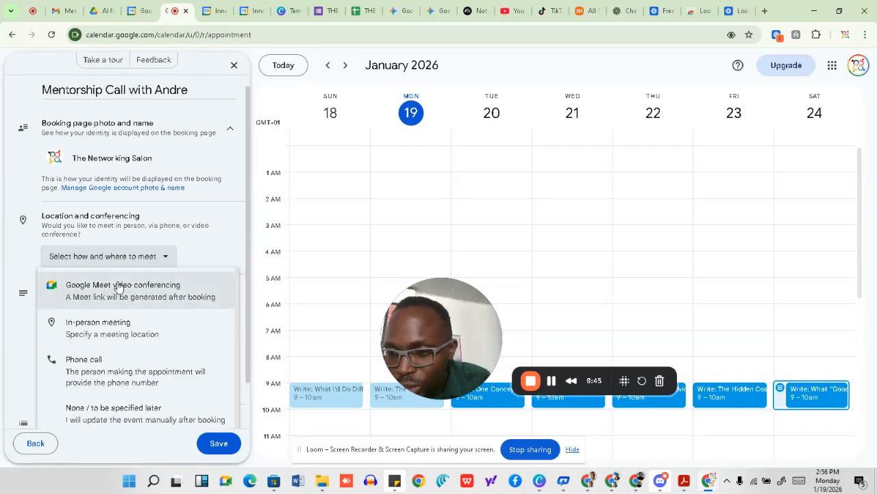
{"action": "left_click", "coordinate": [118, 286]}
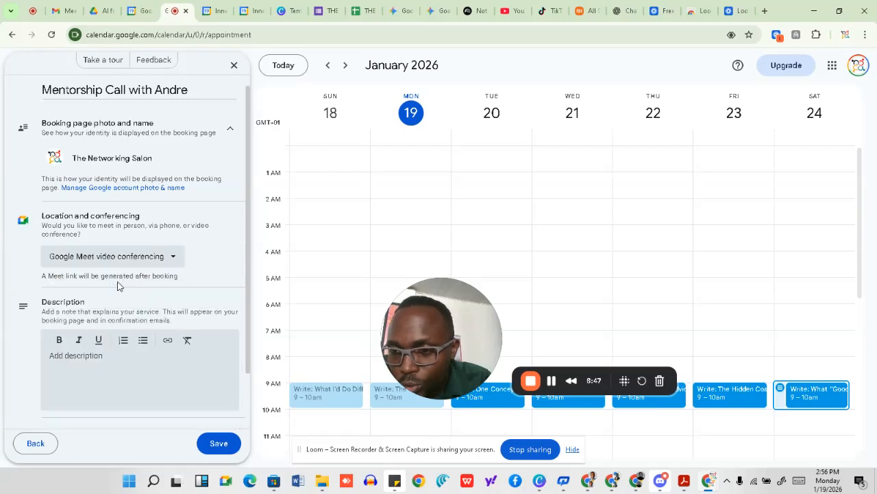
Add a required phone number item to the booking form.
{"action": "left_click", "coordinate": [81, 370]}
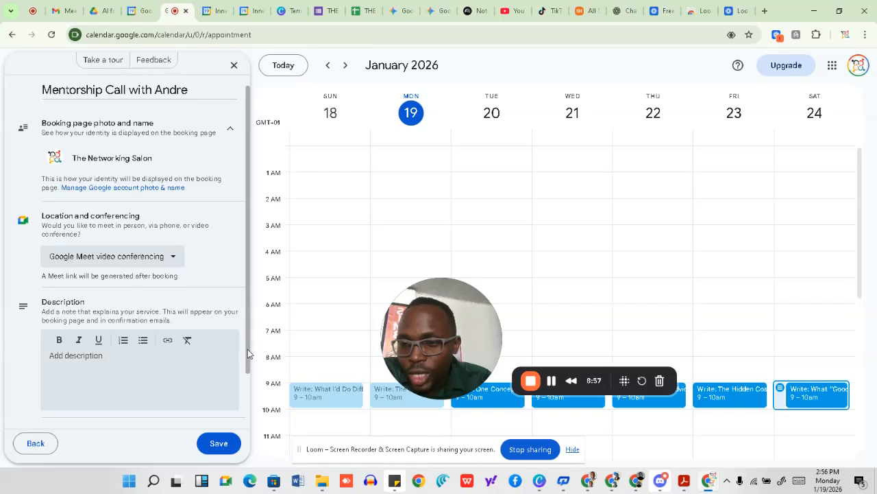
{"action": "left_click_drag", "start_coordinate": [247, 348], "coordinate": [251, 412]}
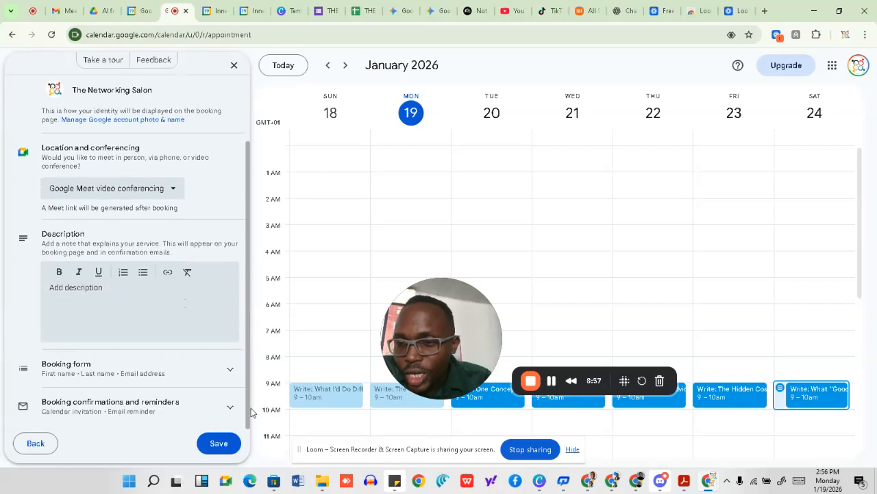
{"action": "left_click", "coordinate": [229, 371]}
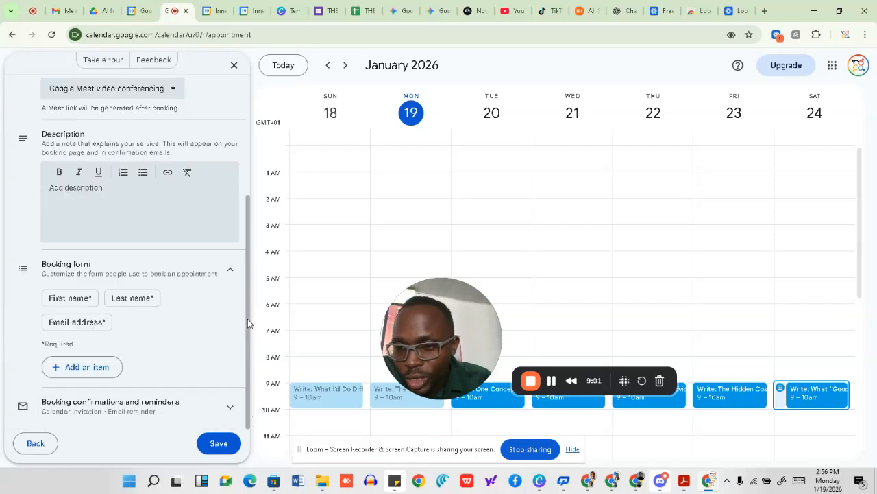
{"action": "left_click", "coordinate": [94, 368]}
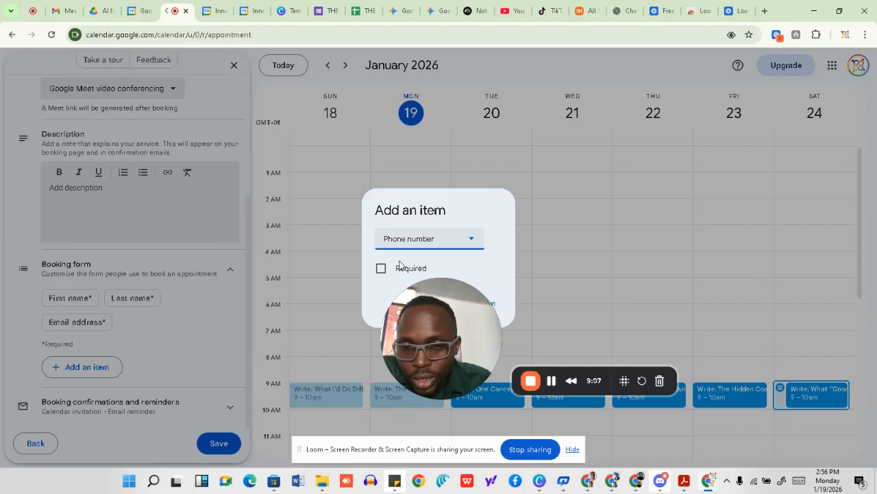
{"action": "left_click", "coordinate": [382, 269]}
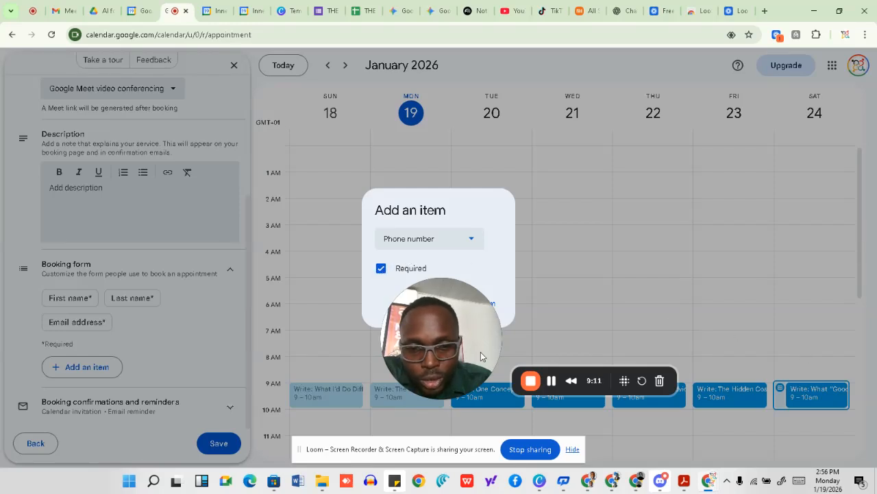
{"action": "left_click_drag", "start_coordinate": [469, 349], "coordinate": [742, 327]}
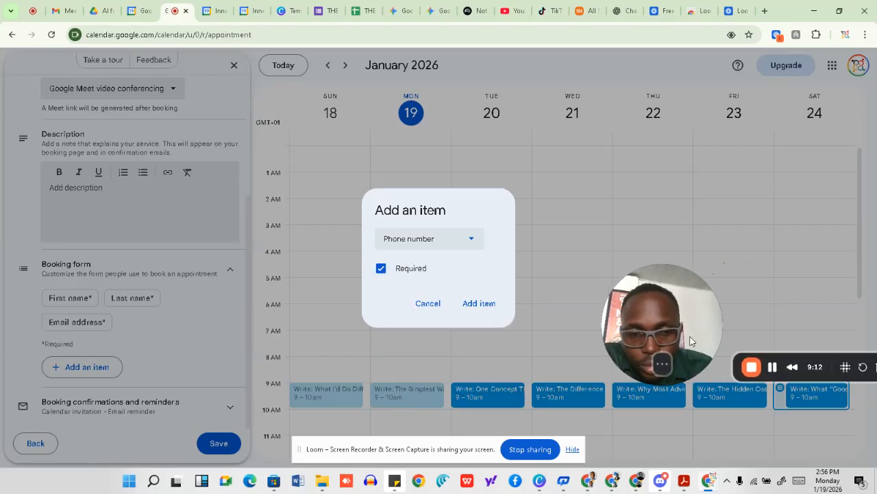
{"action": "left_click", "coordinate": [474, 304]}
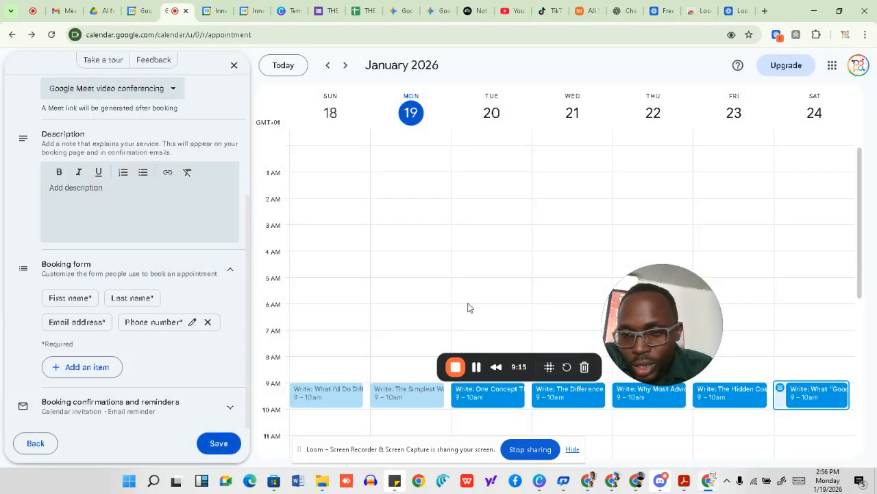
Add a required custom item "brief on what they need clarity on" to the booking form.
{"action": "left_click", "coordinate": [96, 373]}
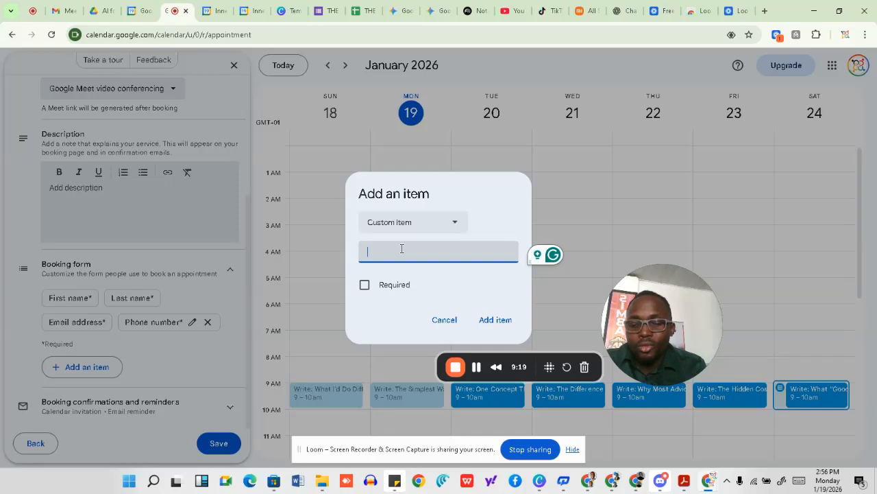
{"action": "type", "text": "brief on wh"}
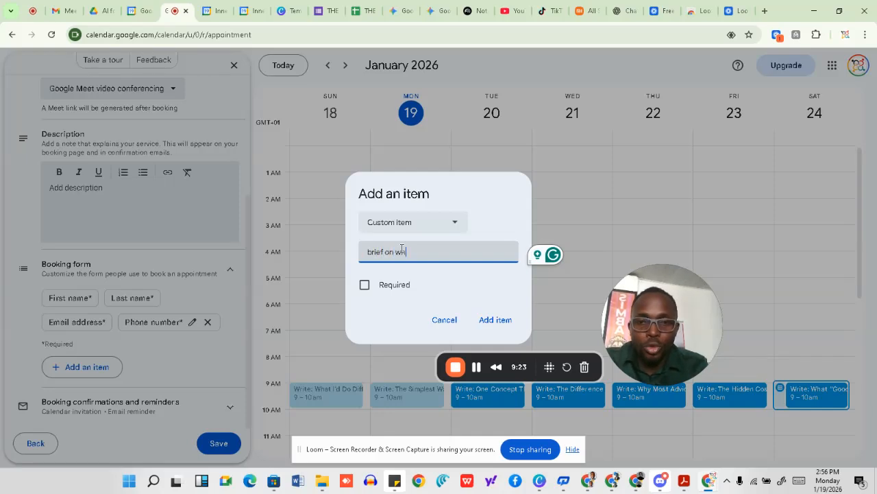
{"action": "type", "text": "at they n"}
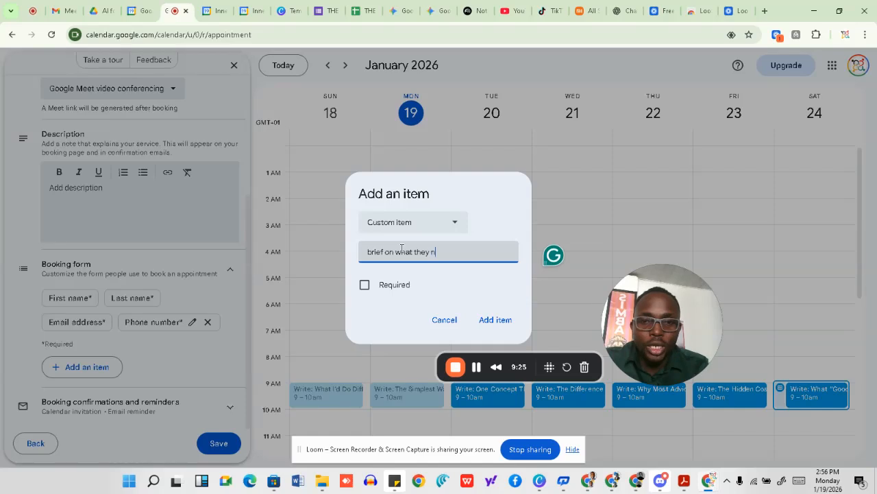
{"action": "type", "text": "eed clarity on"}
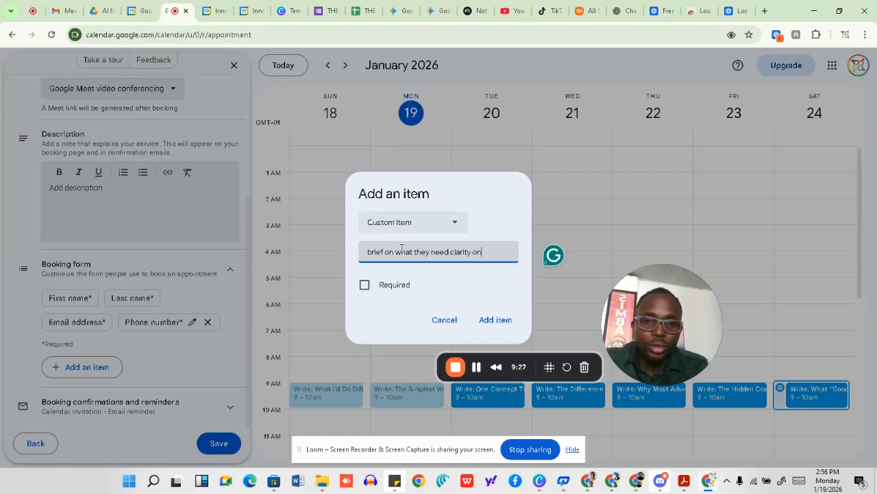
{"action": "left_click", "coordinate": [365, 288]}
{"action": "left_click", "coordinate": [366, 287]}
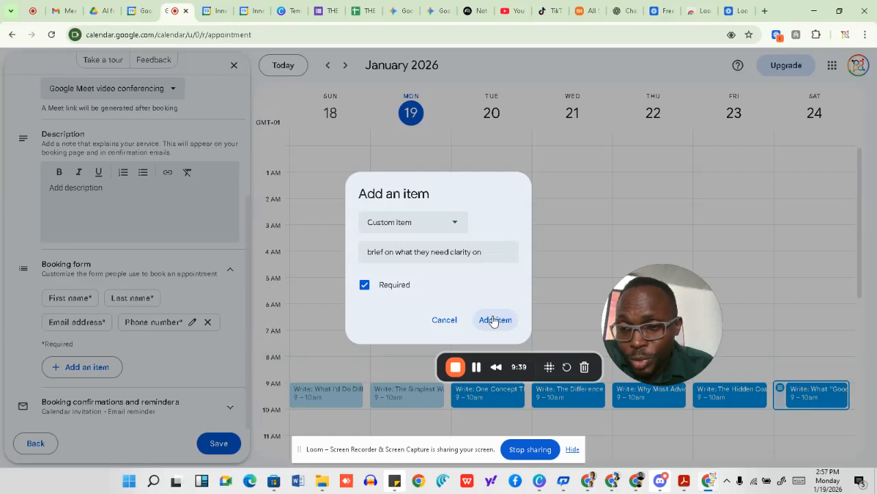
{"action": "left_click", "coordinate": [493, 320]}
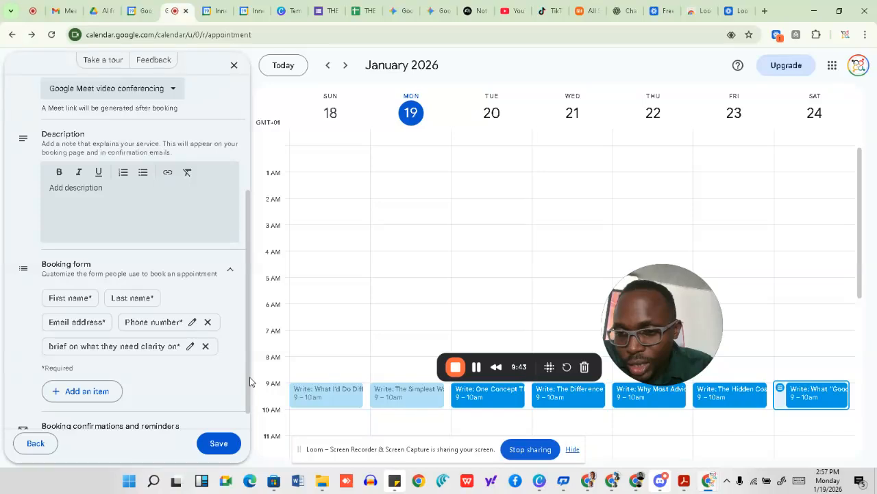
Add email reminders 1 hour and 10 minutes before the appointment in the booking confirmations and reminders, and save the schedule.
{"action": "scroll", "coordinate": [250, 411], "scroll_direction": "down", "scroll_amount": 2}
{"action": "left_click_drag", "start_coordinate": [250, 412], "coordinate": [248, 438]}
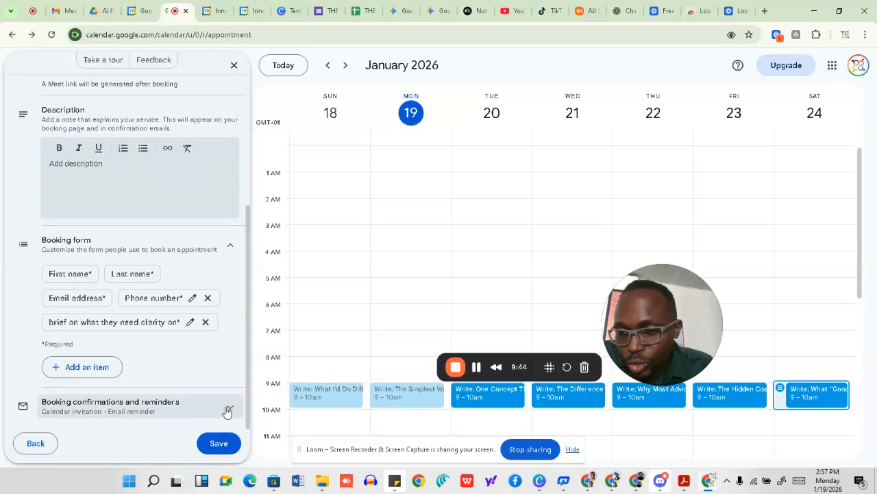
{"action": "left_click", "coordinate": [230, 409]}
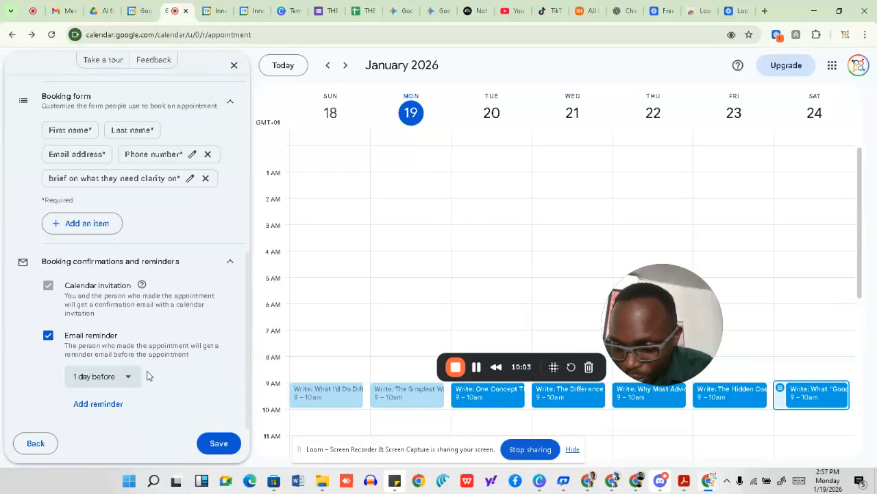
{"action": "left_click", "coordinate": [99, 406]}
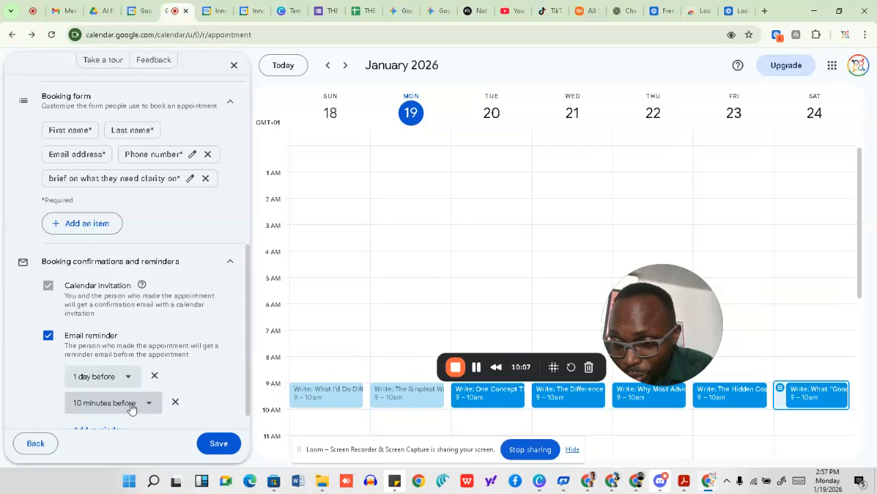
{"action": "left_click_drag", "start_coordinate": [246, 375], "coordinate": [246, 416]}
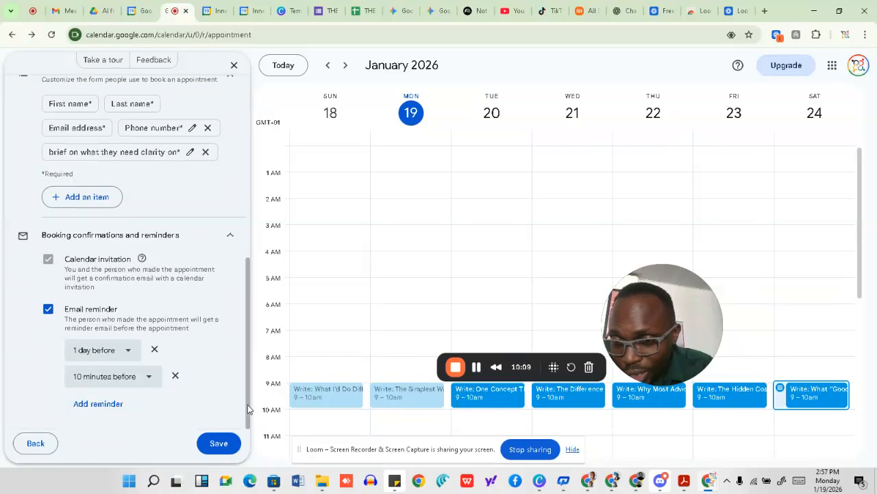
{"action": "left_click", "coordinate": [148, 386]}
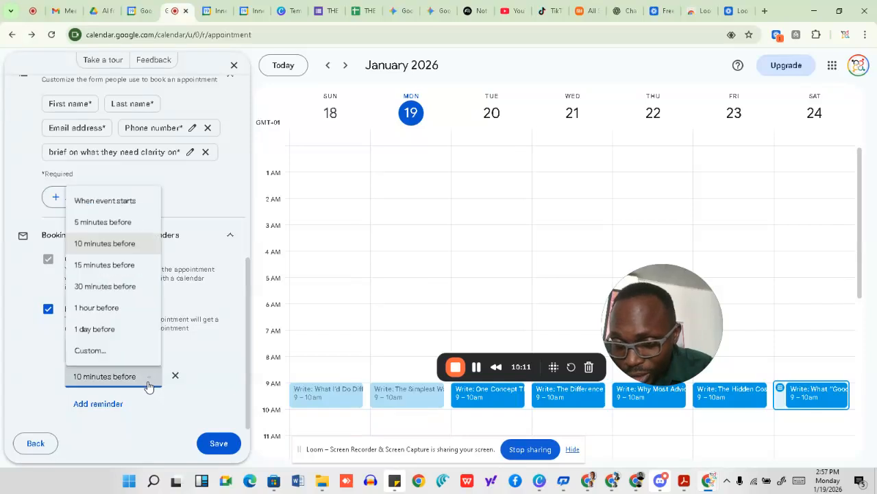
{"action": "left_click", "coordinate": [94, 312]}
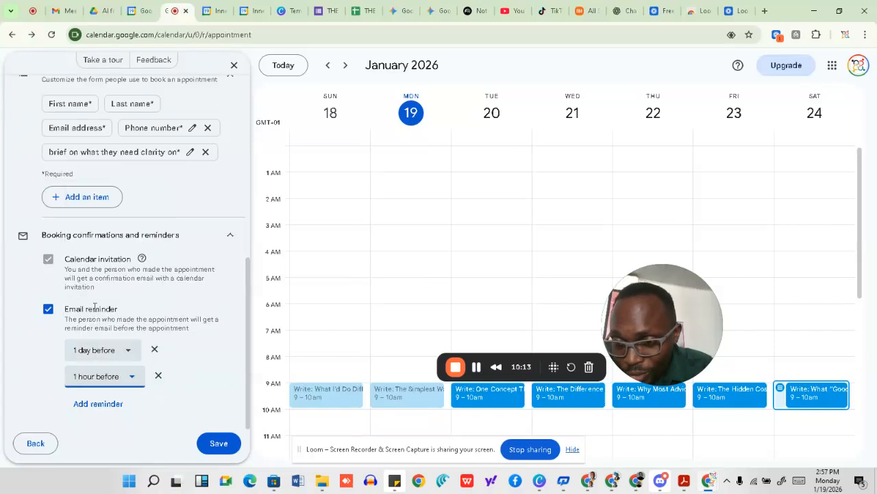
{"action": "left_click", "coordinate": [95, 404]}
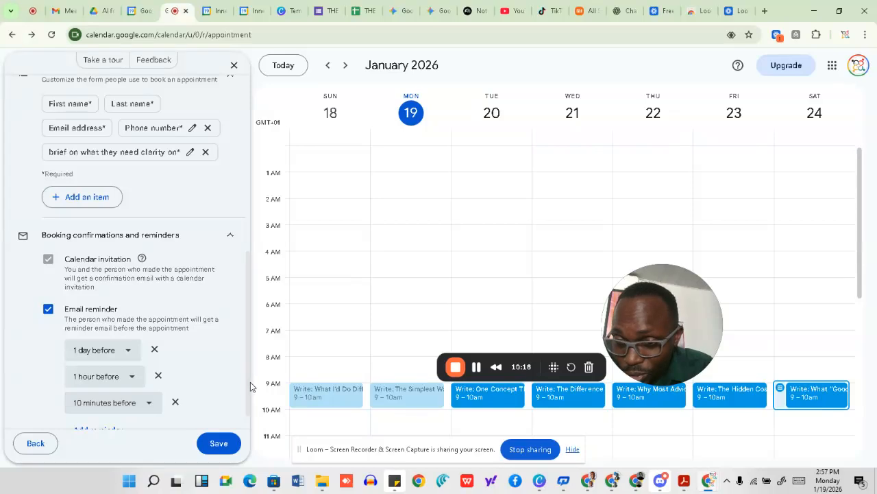
{"action": "scroll", "coordinate": [248, 404], "scroll_direction": "down", "scroll_amount": 1}
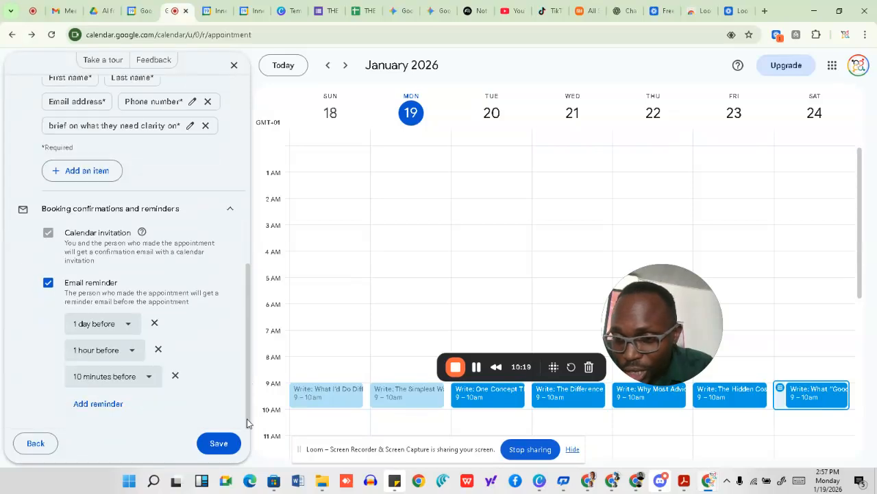
{"action": "left_click", "coordinate": [218, 444]}
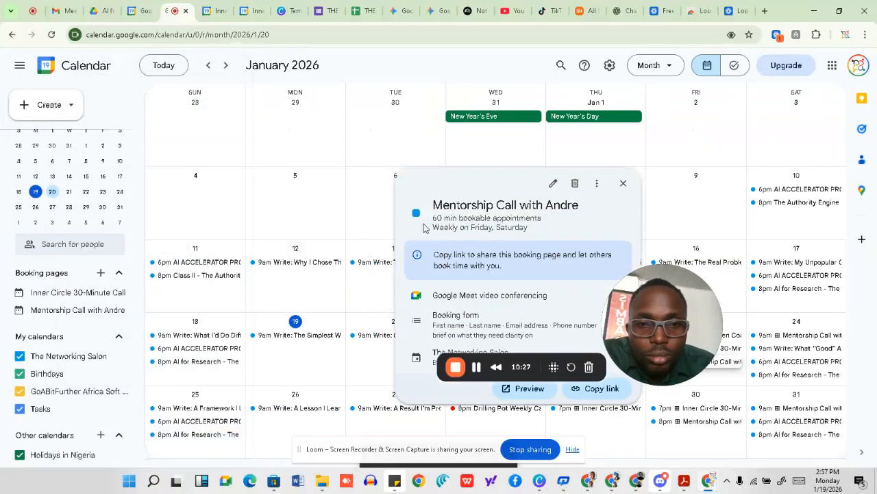
Open the mentorship call slot on Friday, January 30 in the month view to review its details.
{"action": "left_click_drag", "start_coordinate": [476, 182], "coordinate": [280, 140]}
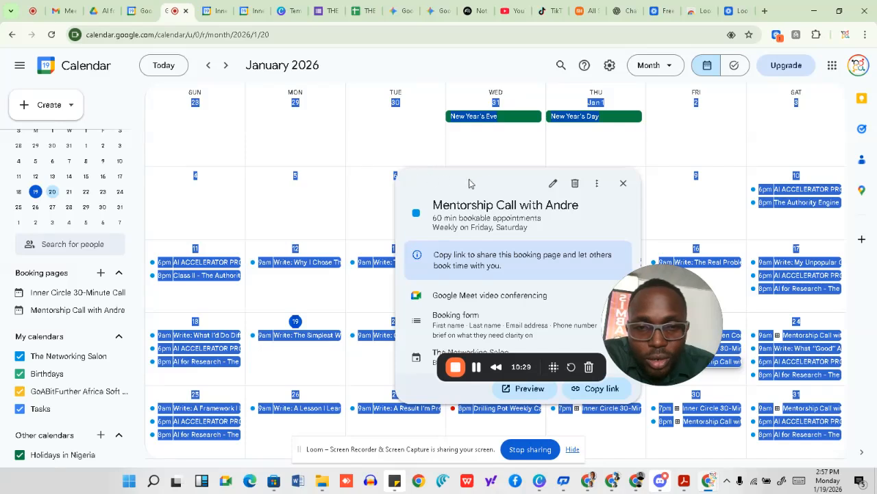
{"action": "left_click", "coordinate": [507, 180]}
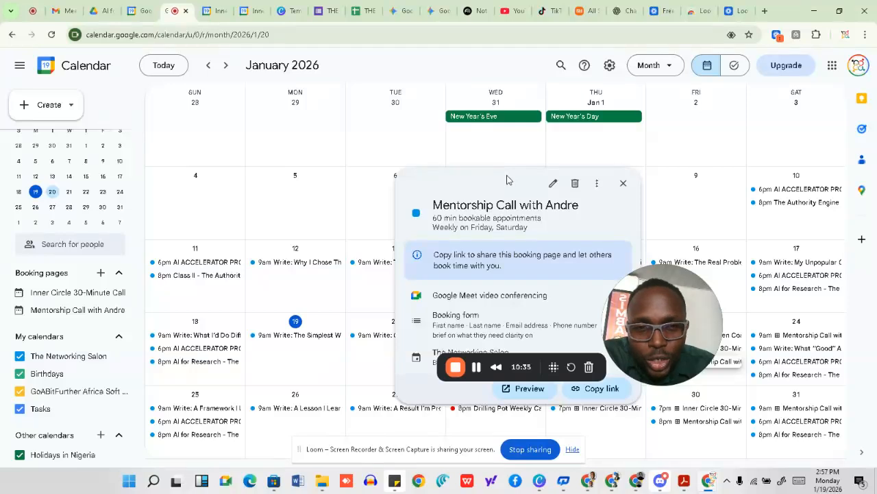
{"action": "left_click_drag", "start_coordinate": [679, 311], "coordinate": [84, 384]}
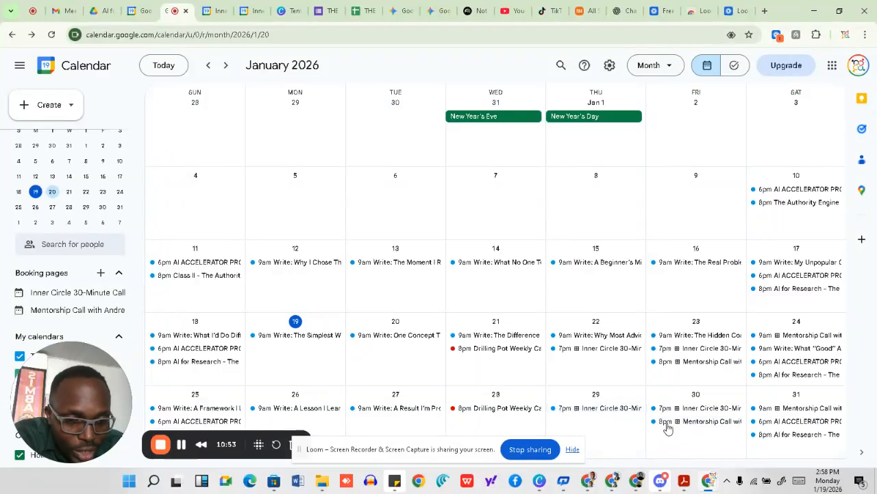
{"action": "left_click", "coordinate": [705, 422]}
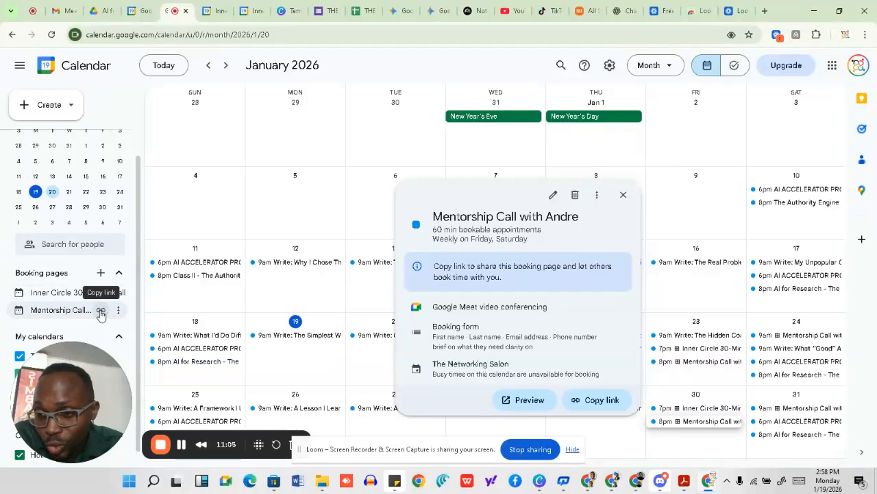
Copy the mentorship call's booking page link, and open a preview of that booking page.
{"action": "left_click", "coordinate": [101, 312]}
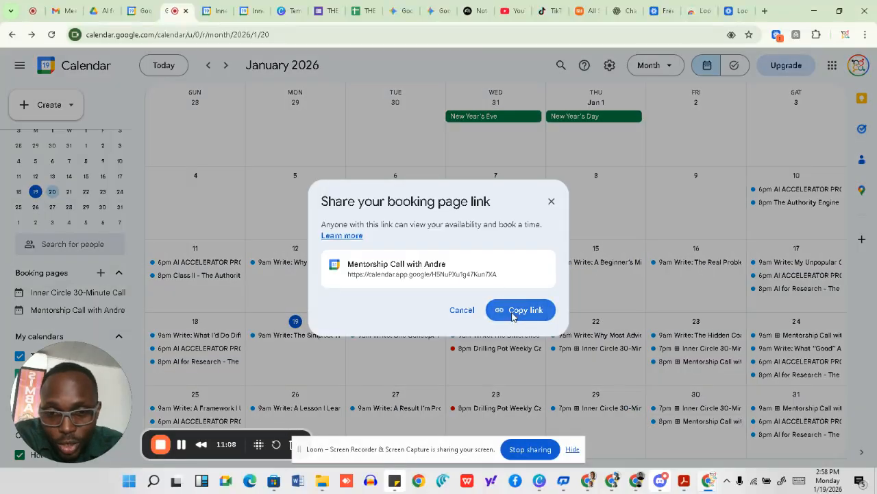
{"action": "left_click", "coordinate": [512, 310]}
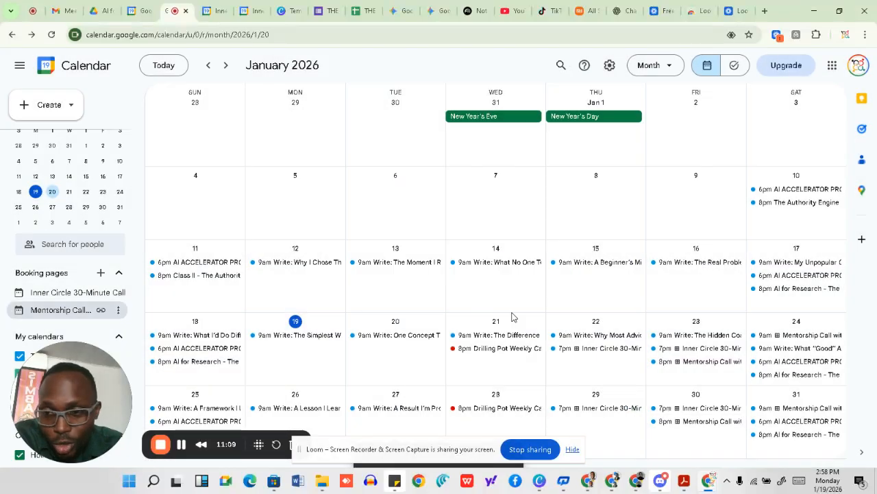
{"action": "left_click", "coordinate": [120, 312]}
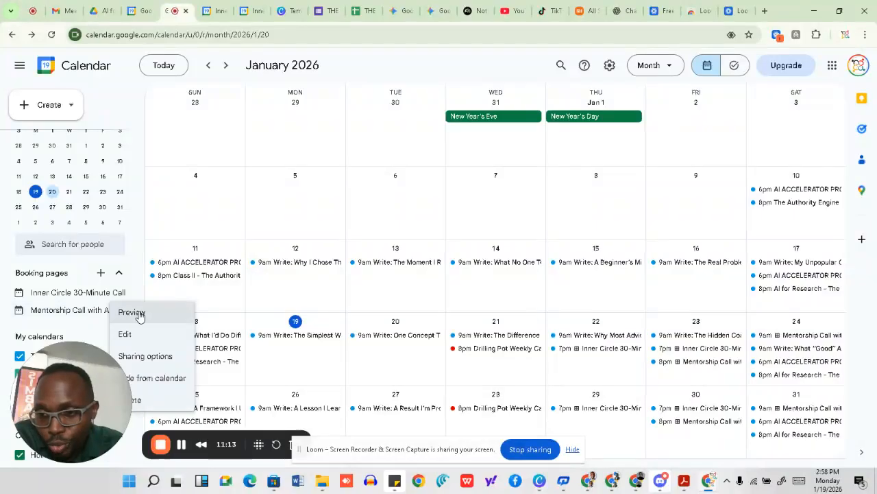
{"action": "left_click", "coordinate": [137, 313]}
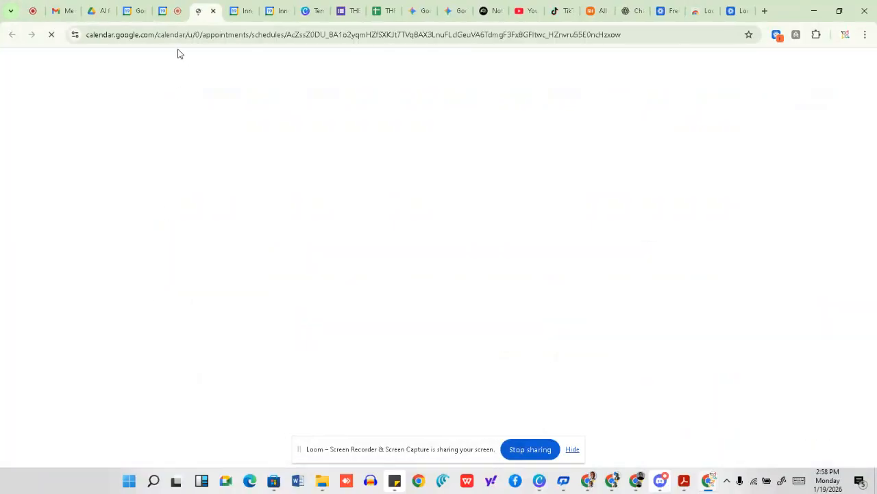
{"action": "left_click", "coordinate": [170, 11]}
{"action": "left_click", "coordinate": [205, 11]}
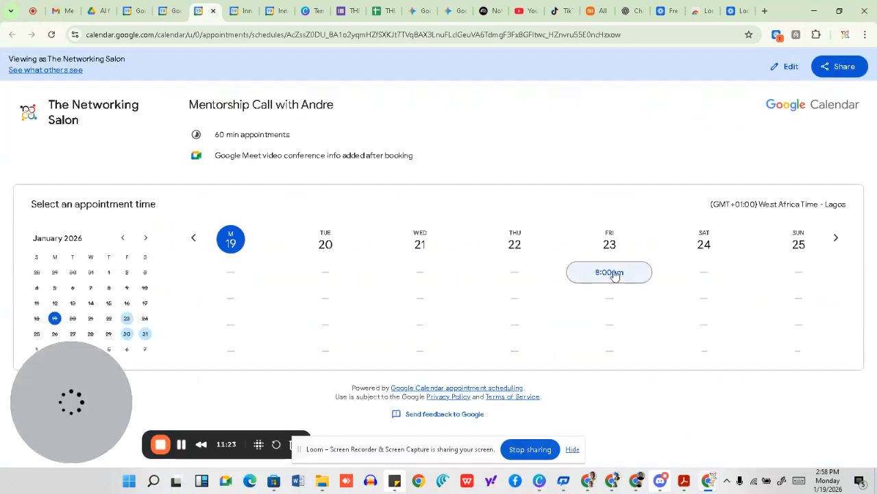
Open the booking form for the Friday, January 30, 8:00pm slot and try to book it with the fields empty.
{"action": "left_click", "coordinate": [836, 240]}
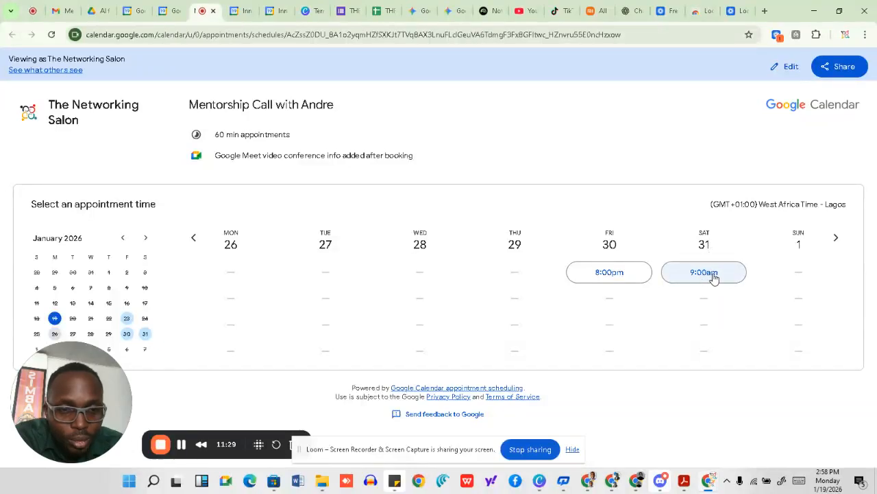
{"action": "left_click", "coordinate": [621, 268]}
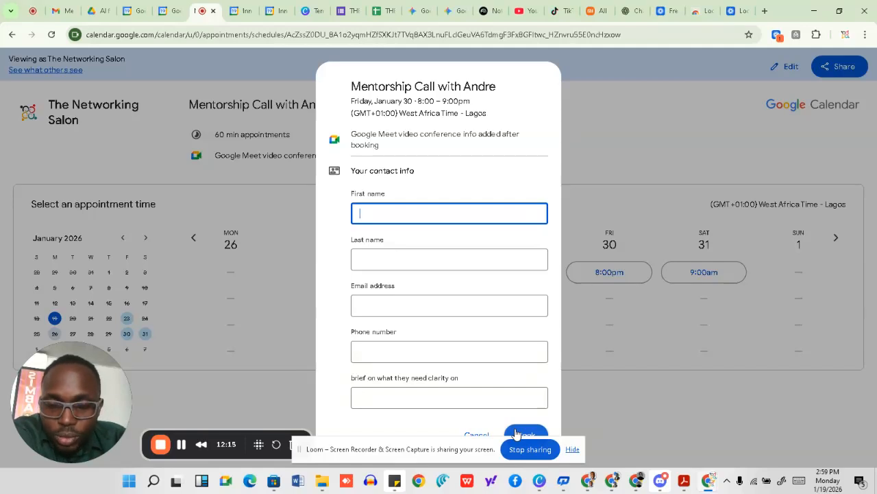
{"action": "left_click", "coordinate": [517, 434]}
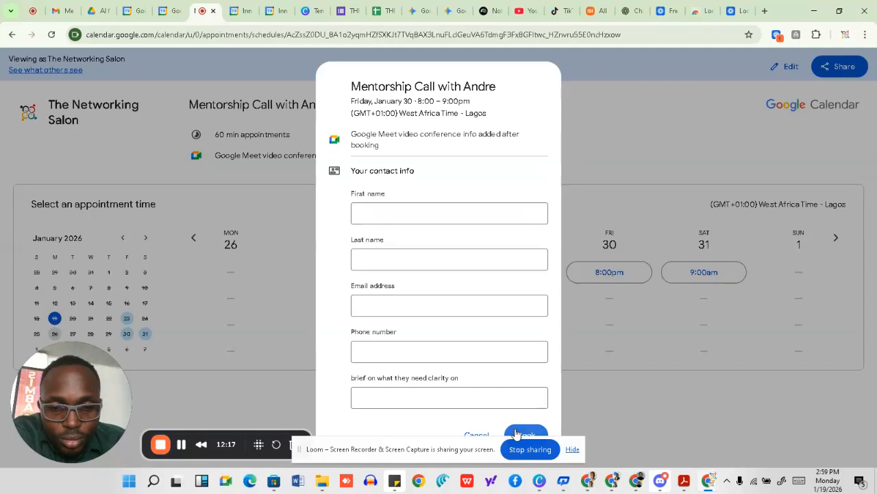